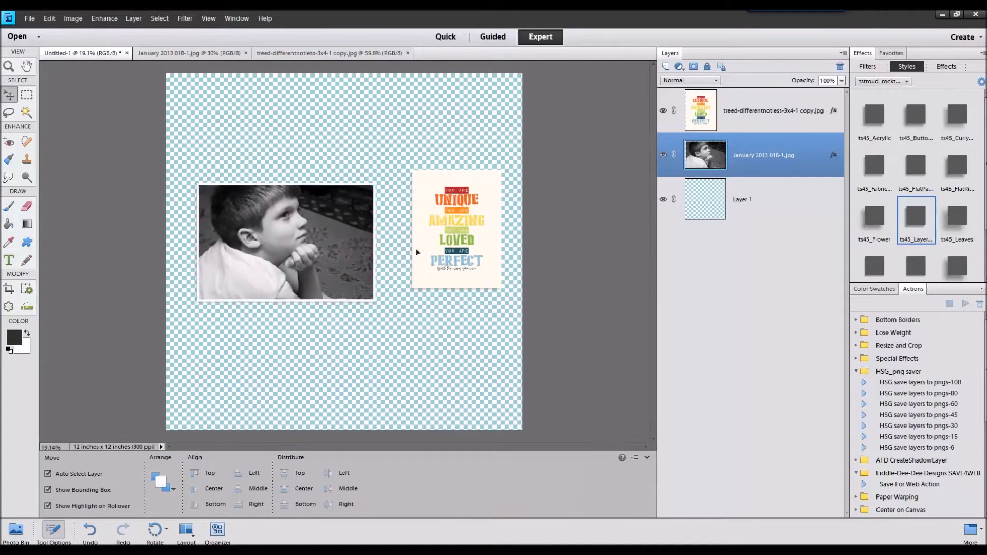
Undo the last change and move the photo and the word-art card side by side across the middle of the page.
left_click(49, 18)
left_click(60, 30)
left_click(378, 227, "shift")
left_click_drag(447, 221, 393, 181)
left_click_drag(369, 226, 371, 317)
Show the open files and close the photo and word-art card source images, keeping only the layout page.
left_click(14, 539)
left_click(149, 489)
left_click(224, 489, "shift")
right_click(223, 483)
left_click(237, 347)
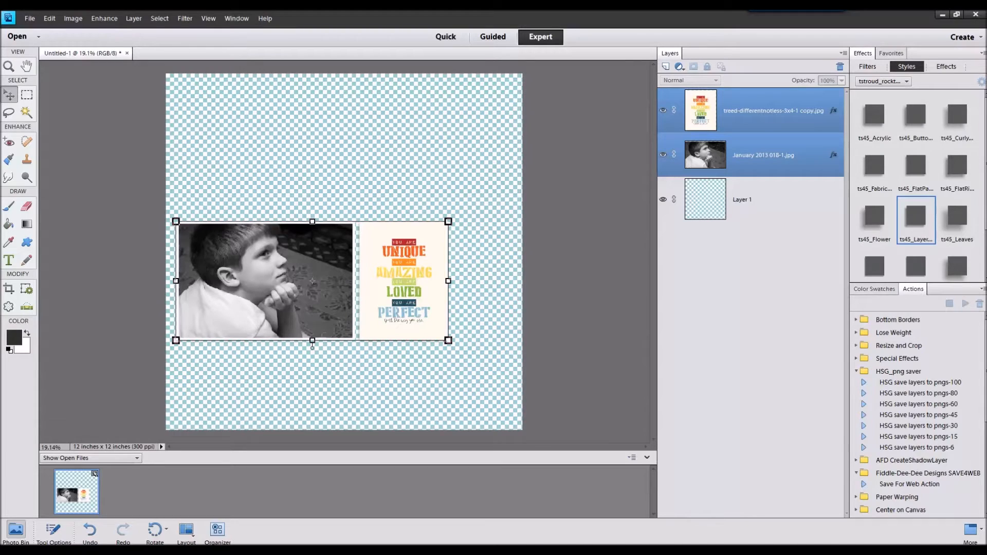
Place the red frame ayi_different-notless_frame2.png behind the photo's lower-left corner and apply the ts45_FlatPa... shadow style.
left_click(172, 380)
left_click_drag(151, 491, 255, 232)
left_click(915, 170)
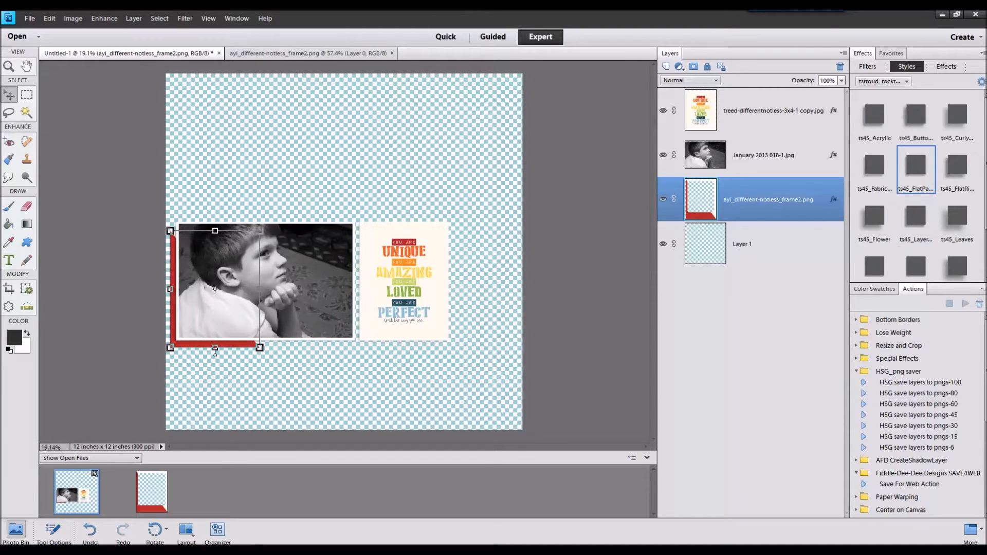
Open the star ribbon image ayi_different-notless_ribbon1.png and return to the layout page.
left_click_drag(599, 410, 529, 469)
double_click(95, 490)
left_click_drag(153, 492, 339, 308)
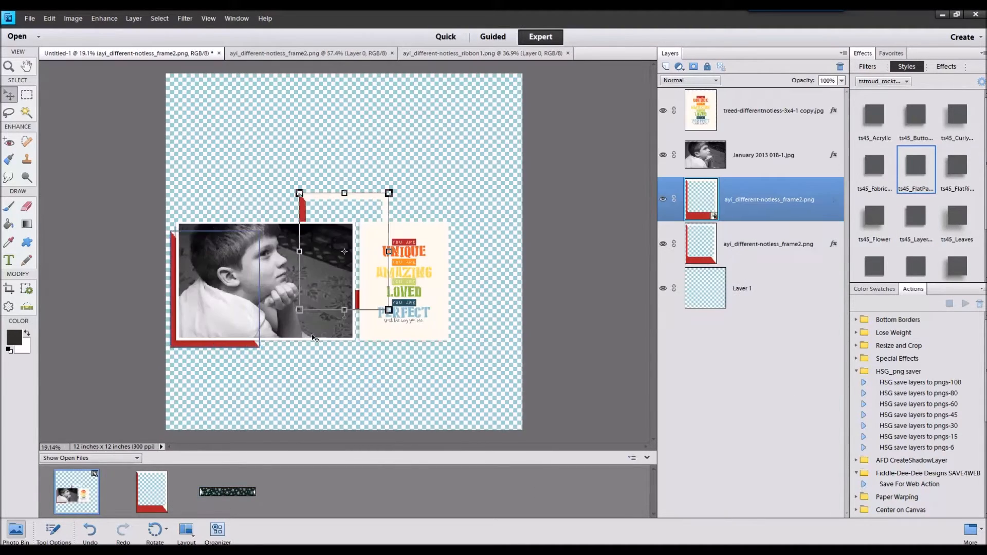
right_click(741, 205)
left_click(765, 244)
Place the dark star ribbon along the lower edge of the photo and card, beneath them, with the ts45_Layer... shadow style.
left_click_drag(221, 492, 354, 285)
left_click_drag(465, 253, 376, 331)
left_click_drag(332, 349, 381, 344)
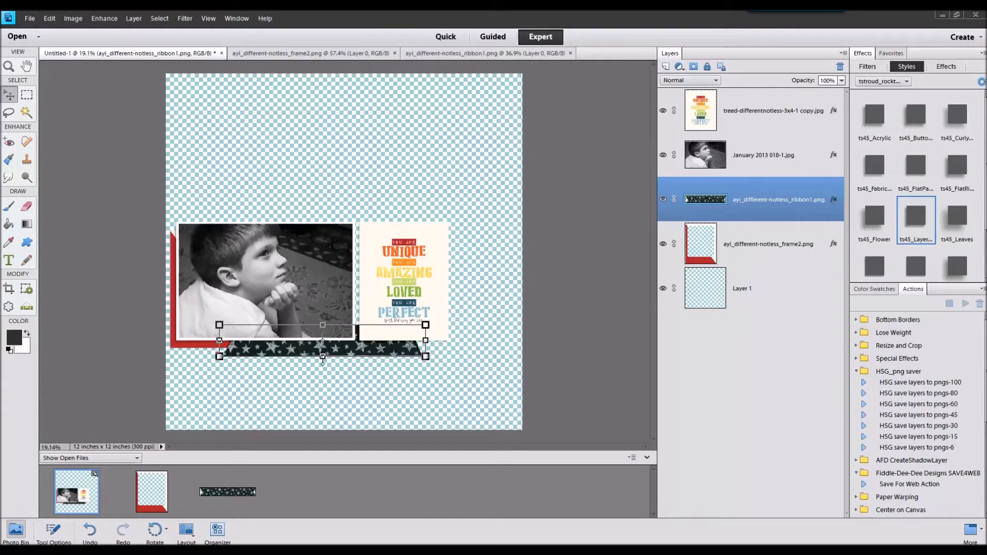
Add the ayi_different-notless scalloped trim across the page's upper edge and apply the ts45_Layer... shadow style.
double_click(80, 490)
left_click_drag(280, 491, 360, 329)
left_click_drag(549, 253, 549, 80)
double_click(930, 230)
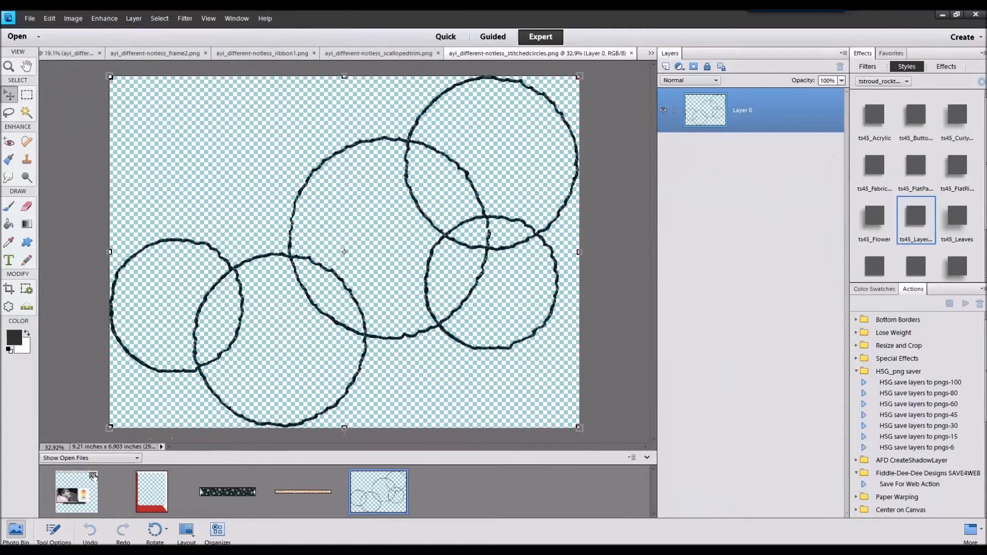
Place the stitched circles just above Layer 1, behind the photo and card cluster, and apply a shadow style.
double_click(93, 476)
left_click(740, 312)
left_click_drag(367, 493, 368, 309)
left_click_drag(445, 191, 450, 218)
double_click(916, 266)
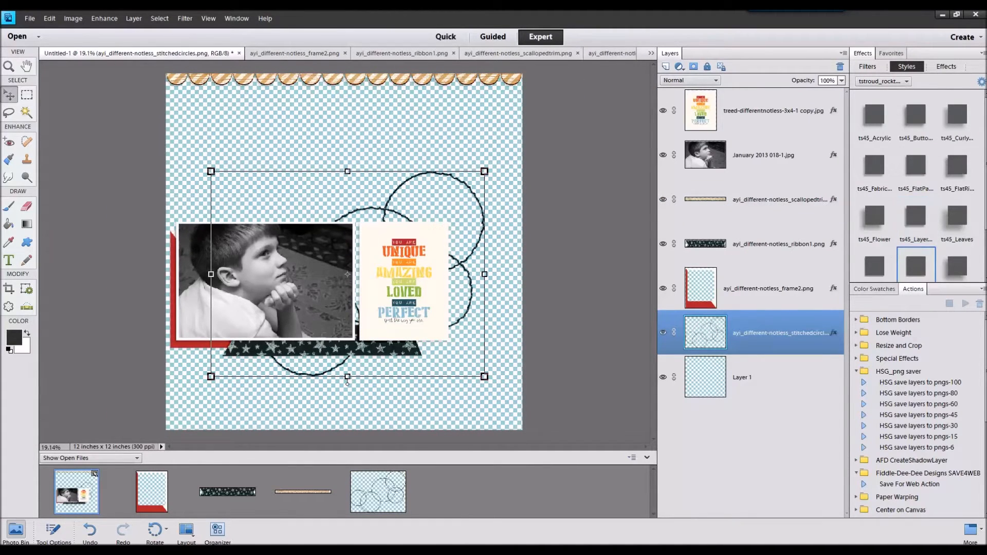
Place the ONE OF A KIND word strip over the upper edges of the photo and card with the ts45_FlatPa... shadow style.
double_click(80, 490)
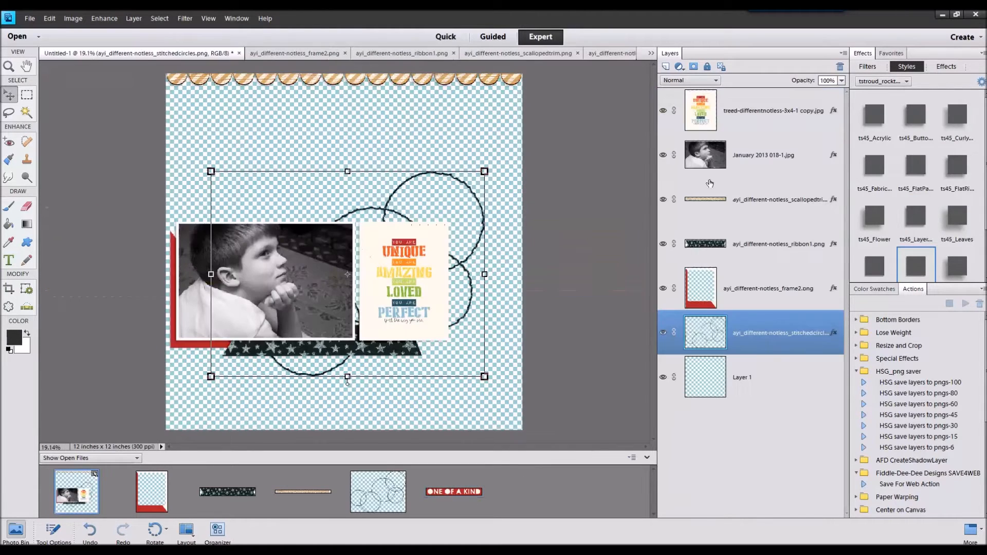
left_click(746, 110)
left_click_drag(469, 492, 453, 335)
left_click_drag(367, 255, 382, 224)
double_click(901, 170)
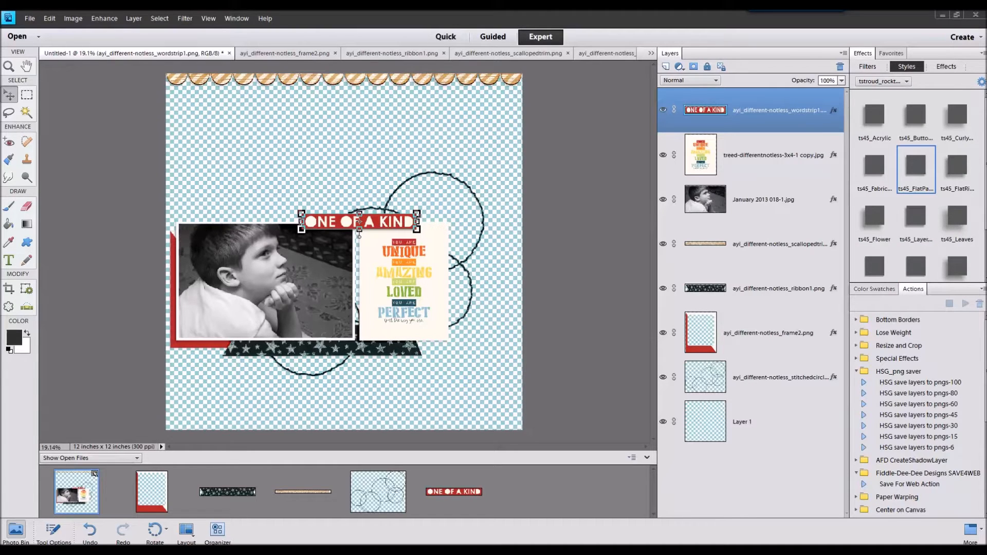
Hang the treed-differentnotless-BANNER.png bunting under the scalloped trim, move its layer below the trim, and apply the ts45_Layer... style.
double_click(80, 489)
left_click_drag(529, 492, 468, 350)
left_click_drag(452, 252, 451, 91)
left_click_drag(756, 110, 813, 304)
double_click(902, 224)
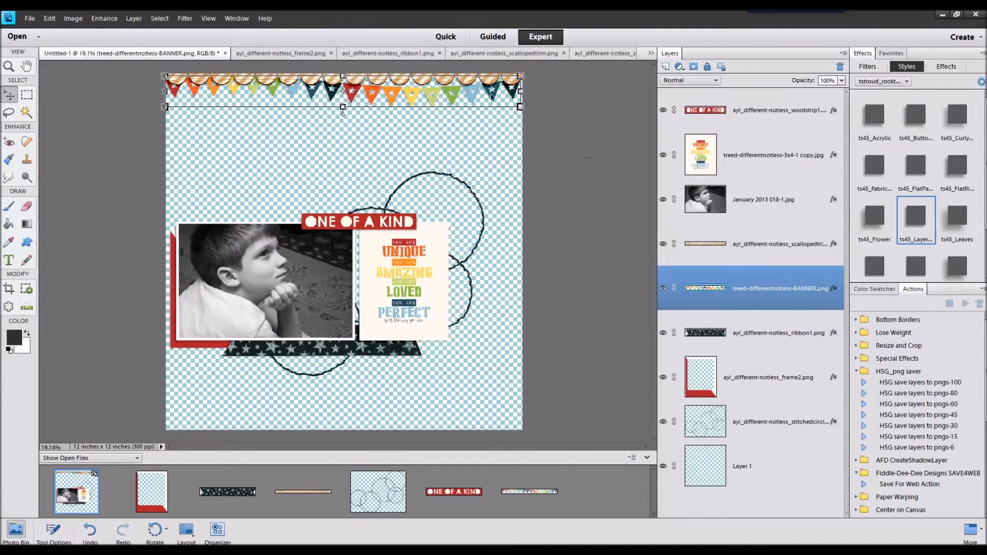
Close all the placed element source images, from the red frame through the banner.
double_click(152, 491)
left_click(529, 491, "shift")
right_click(529, 492)
left_click(576, 350)
Place the striped folded heart on the word-art card's lower-right corner as the topmost layer and apply the ts45_Flower shadow style.
left_click_drag(665, 497, 178, 480)
double_click(78, 492)
left_click(761, 124)
scroll(710, 137, "up", 4)
scroll(709, 137, "down", 4)
left_click_drag(152, 492, 470, 312)
key("Return")
left_click(883, 220)
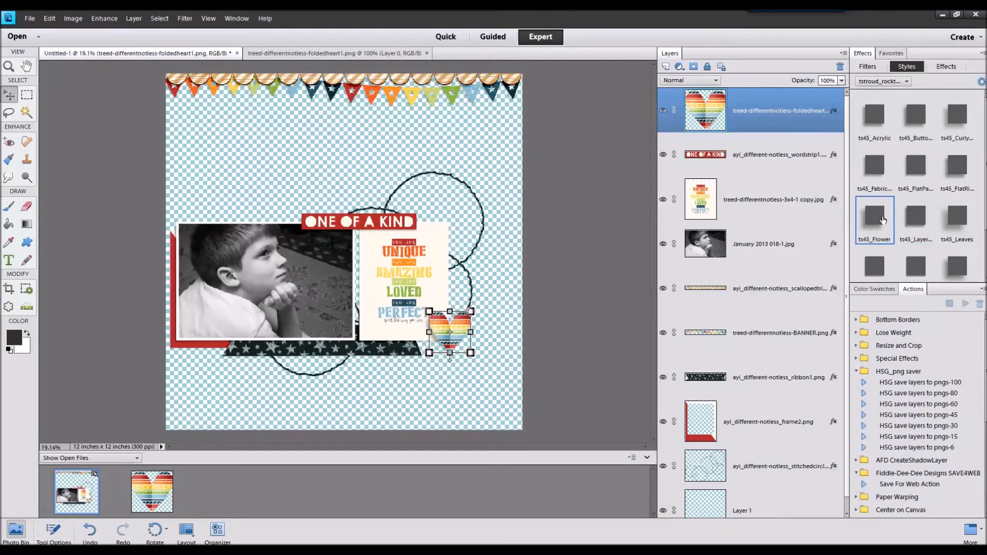
Place treed-differentnotless-label1.png above the photo, tucked beneath the ONE OF A KIND strip, with the ts45_FlatPa... shadow style.
left_click_drag(476, 465, 473, 483)
double_click(78, 491)
left_click(778, 155)
left_click(785, 200)
left_click_drag(227, 491, 362, 233)
left_click_drag(355, 259, 313, 221)
left_click(919, 174)
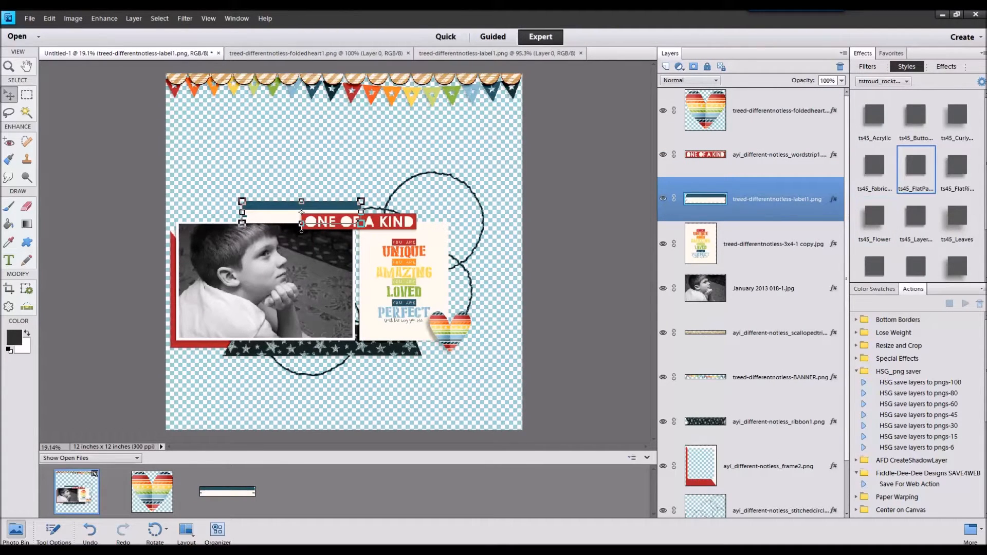
Place the treed-differentnotless-scatter.png embellishments below the star ribbon, above the stitched circles layer, with the ts45_FlatPa... shadow style.
left_click_drag(306, 485, 301, 456)
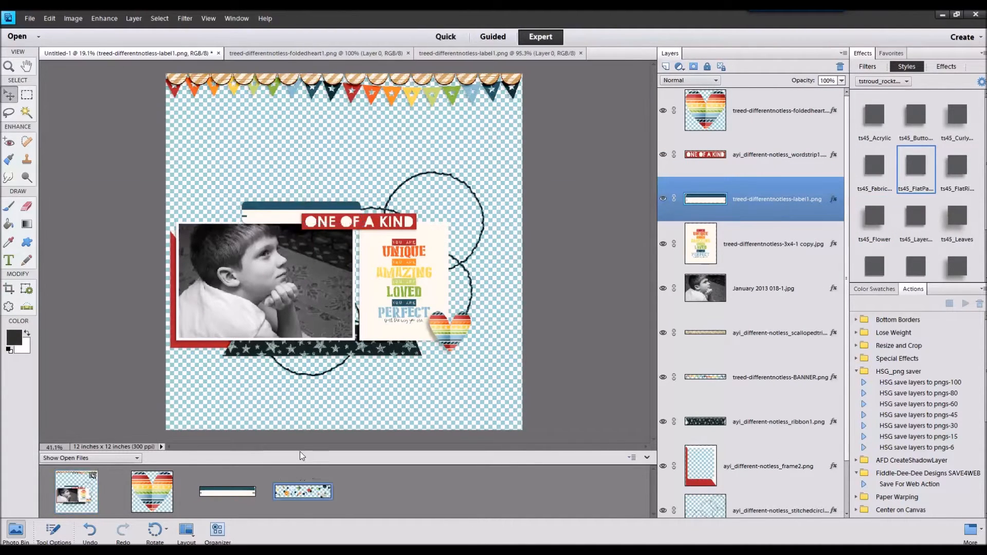
double_click(77, 491)
scroll(794, 414, "down", 3)
left_click(760, 476)
left_click(753, 452)
left_click_drag(289, 496, 292, 314)
double_click(921, 184)
left_click_drag(470, 235, 447, 336)
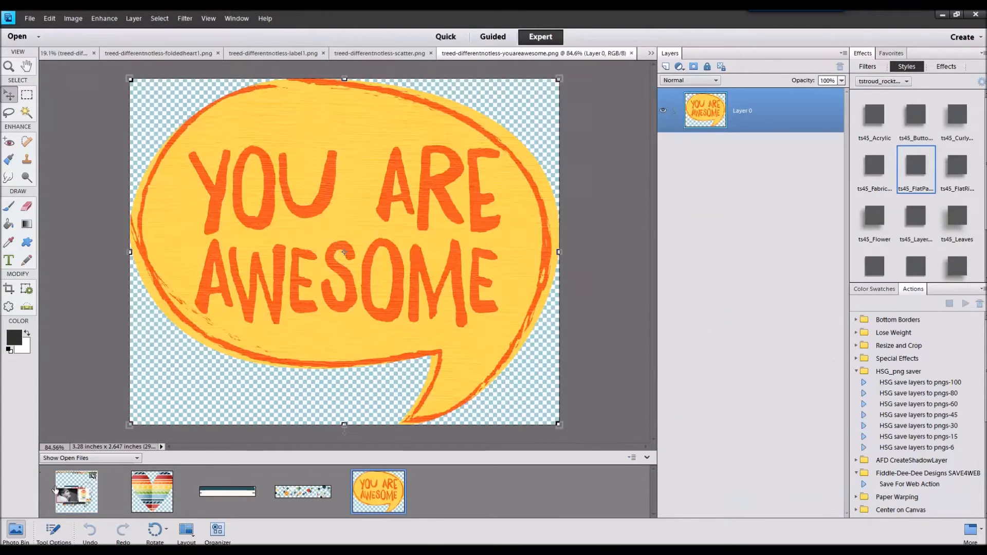
Place the YOU ARE AWESOME speech bubble above the word strip, behind the cluster, and apply the ts45_Layer... shadow style.
double_click(72, 491)
left_click_drag(378, 491, 381, 162)
double_click(916, 216)
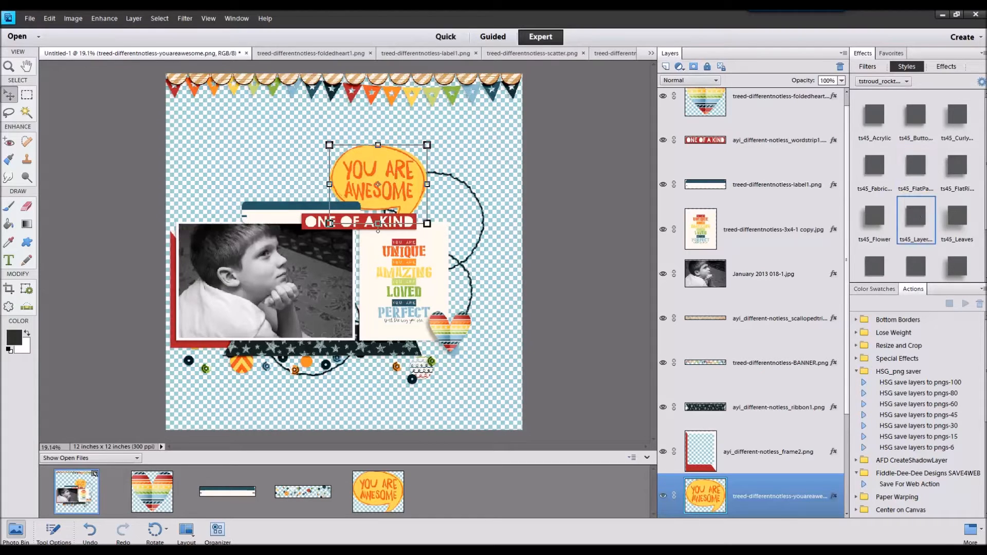
Open the notebook page image treed-differentnotless-notebook.png and return to the layout page.
left_click_drag(356, 488, 484, 494)
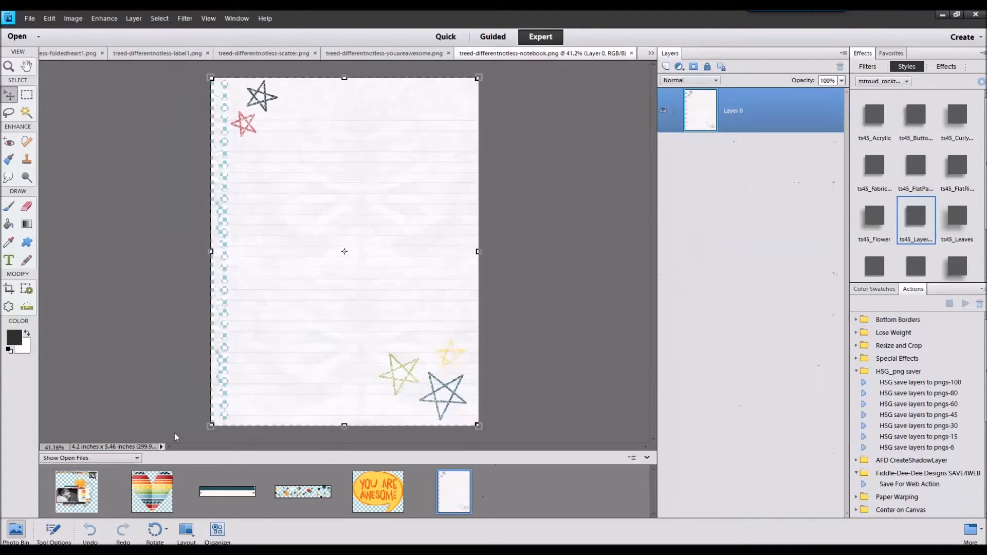
double_click(89, 488)
left_click_drag(380, 491, 319, 326)
left_click_drag(363, 267, 406, 195)
right_click(793, 493)
left_click(818, 336)
Place the notebook page behind the word-art card and apply the ts45_FlatPa... shadow style.
left_click_drag(453, 493, 396, 222)
double_click(915, 175)
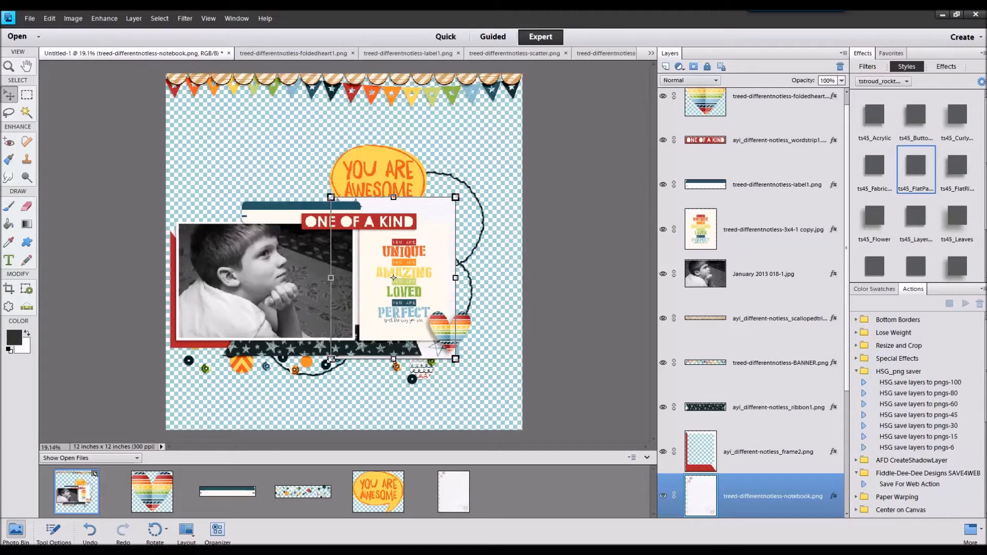
Place treed-differentnotless-frames.png behind the speech bubble and notebook page, and put a duplicate behind the photo toward the page's lower left.
left_click_drag(712, 373, 329, 263)
double_click(91, 488)
scroll(750, 286, "down", 3)
left_click_drag(742, 318, 740, 421)
left_click_drag(471, 176, 373, 292)
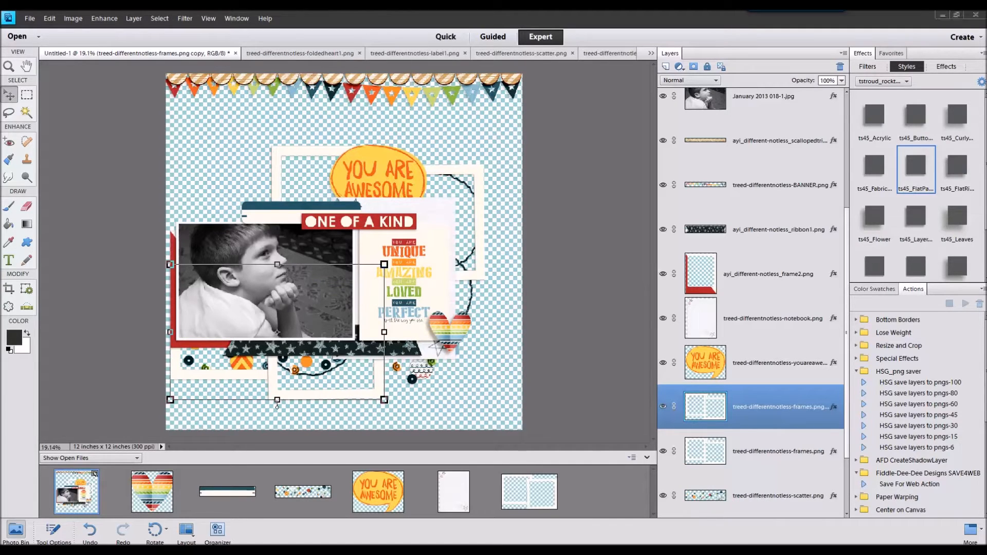
Close the source images from the folded heart through the frames.
double_click(162, 491)
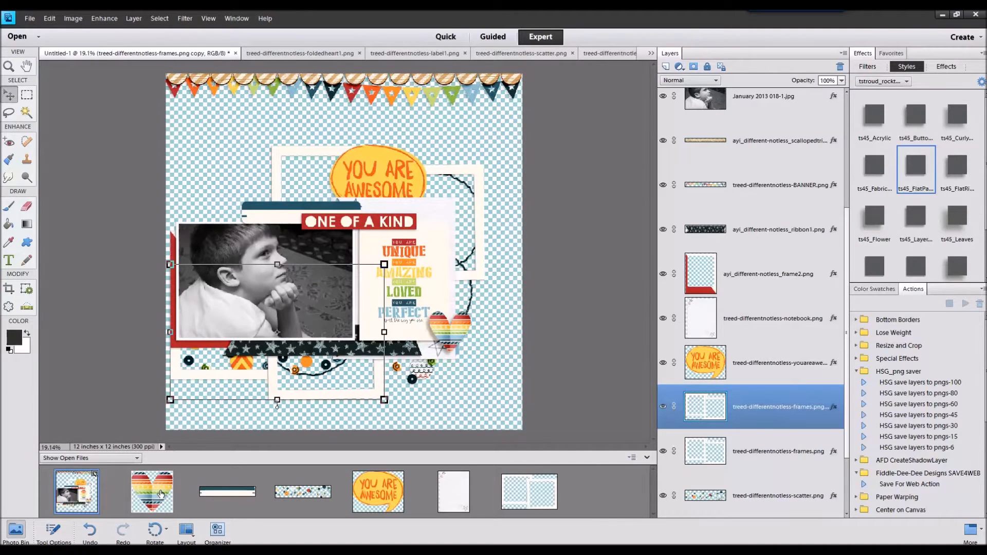
left_click(556, 490, "shift")
right_click(557, 489)
left_click(589, 353)
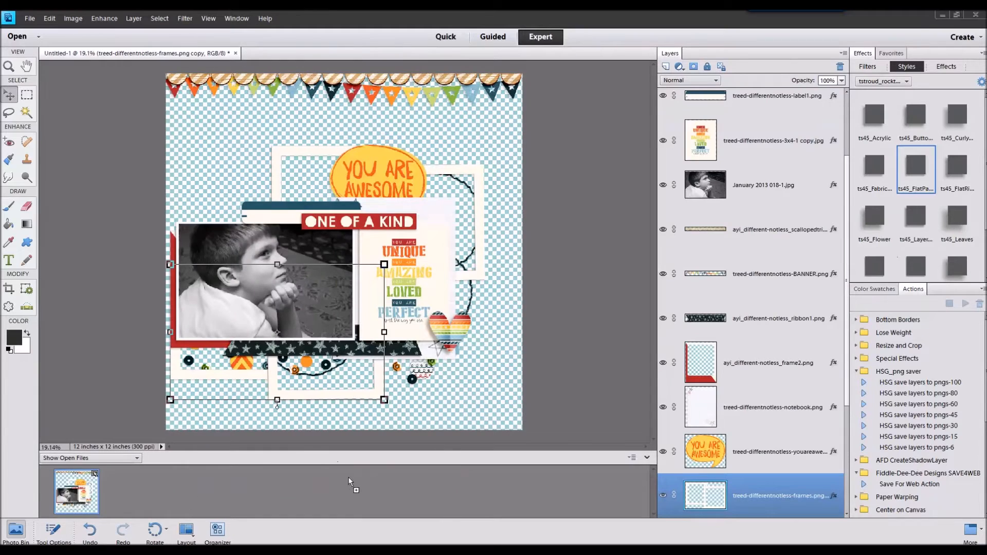
Flip the duplicated frames layer horizontally.
double_click(82, 491)
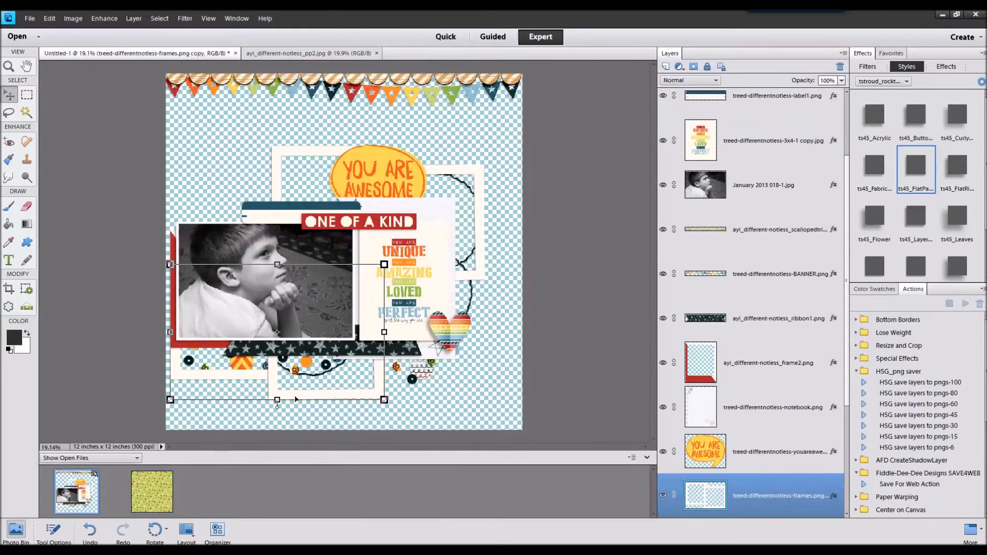
left_click(73, 18)
mouse_move(87, 29)
left_click(246, 140)
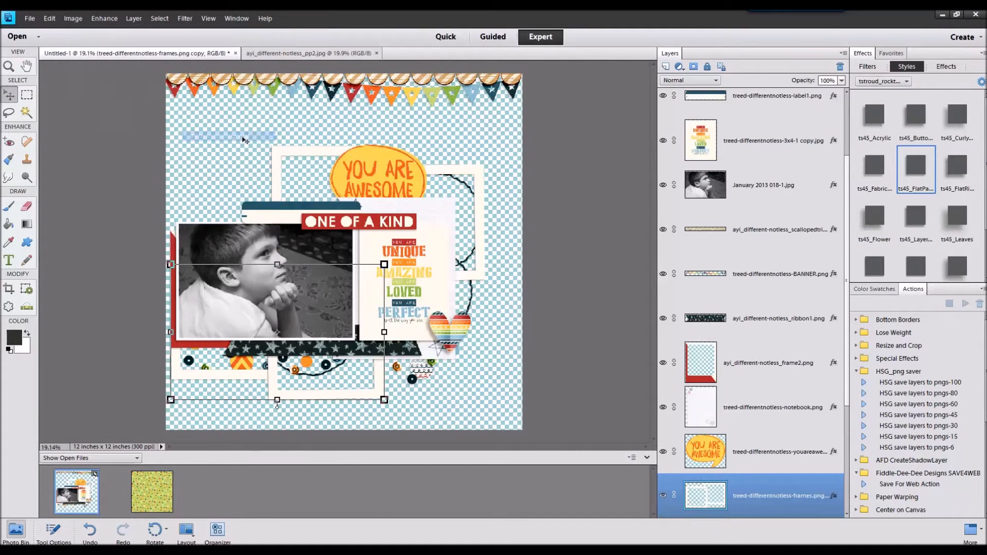
Move the duplicated frames layer below the original and place the green star paper ayi_different-notless_pp2.jpg beneath it.
scroll(753, 478, "down", 3)
left_click(764, 439)
left_click(763, 364)
left_click_drag(764, 367, 761, 427)
left_click(757, 456)
left_click_drag(154, 490, 206, 327)
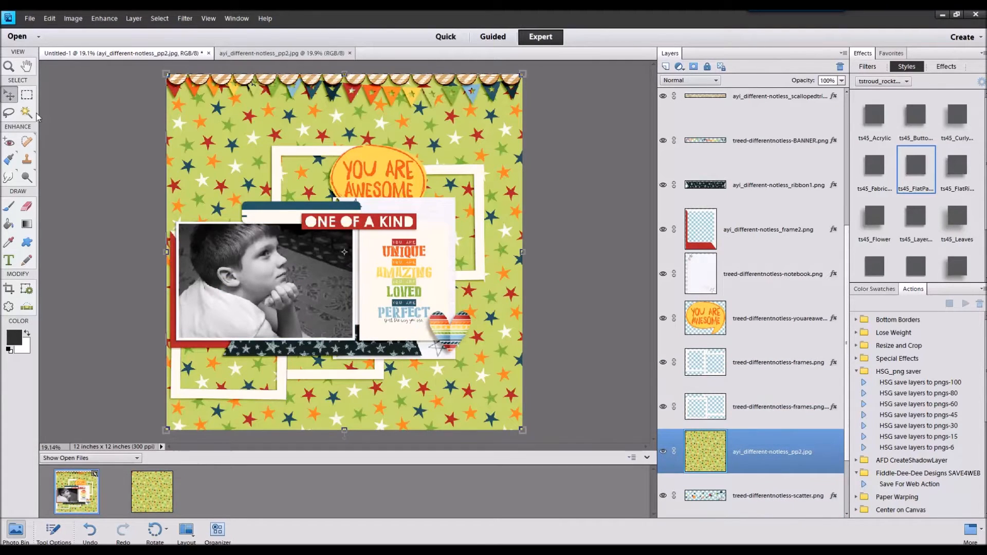
Copy the star paper area inside the lower-left frame to a new layer and delete the full paper layer.
key("m")
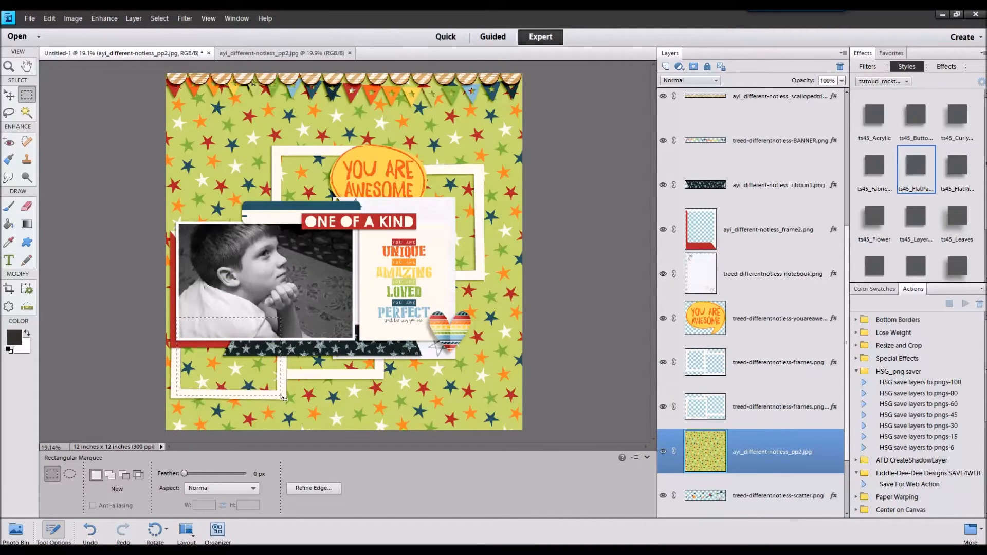
key("ctrl+j")
right_click(756, 406)
left_click(798, 250)
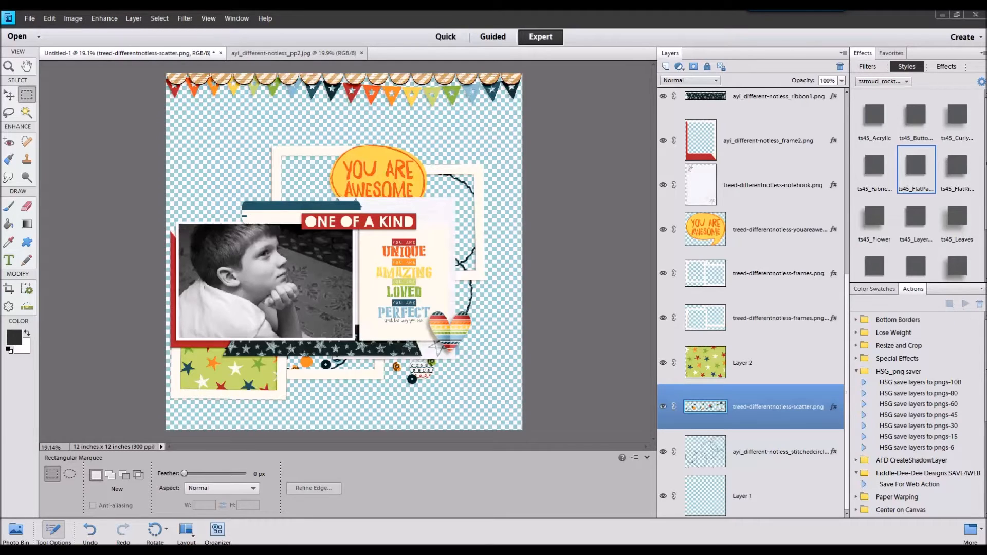
Open treed-differentnotless-pp1.jpg and place the striped paper between the original and duplicated frames layers.
left_click_drag(474, 525, 473, 521)
left_click(16, 532)
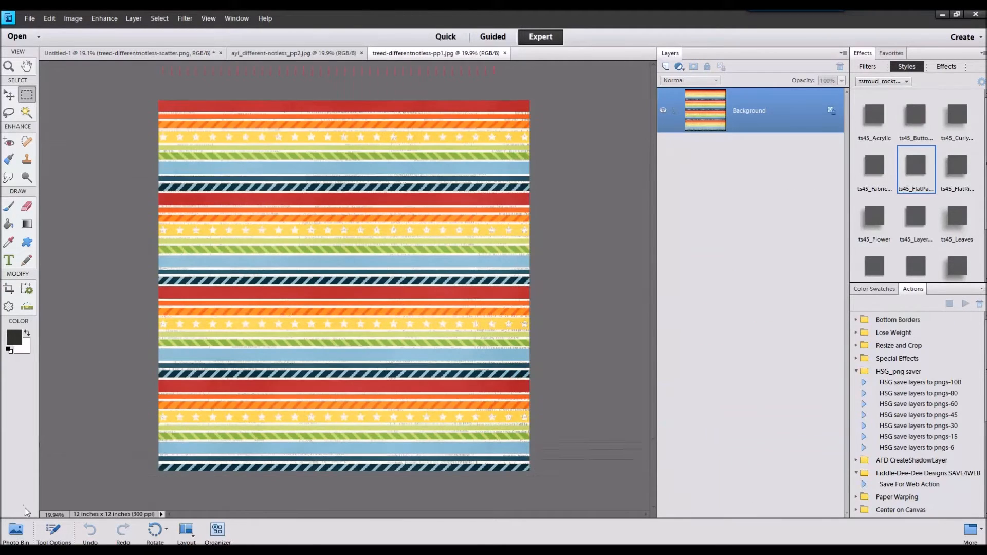
left_click(83, 483)
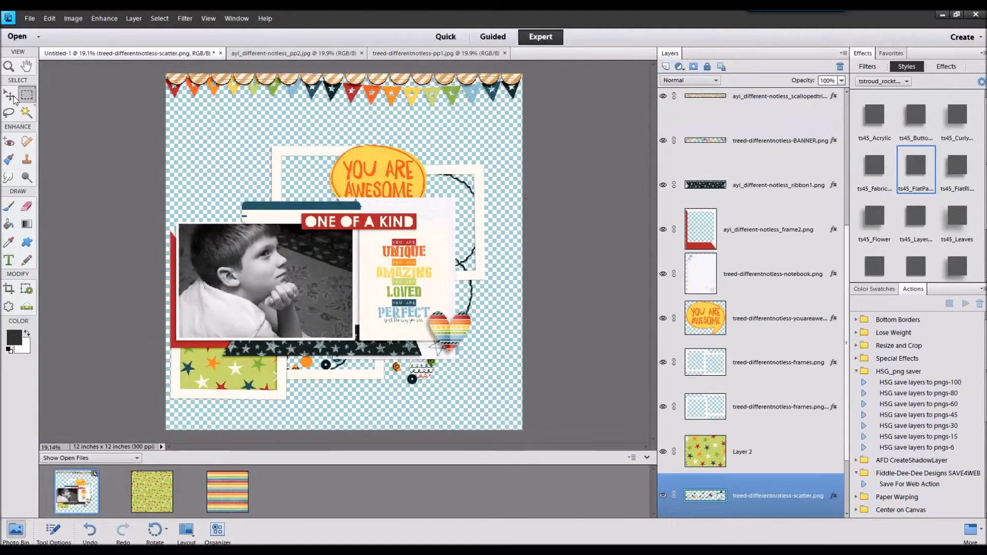
left_click(10, 95)
left_click(277, 154)
left_click(360, 374)
left_click(21, 528)
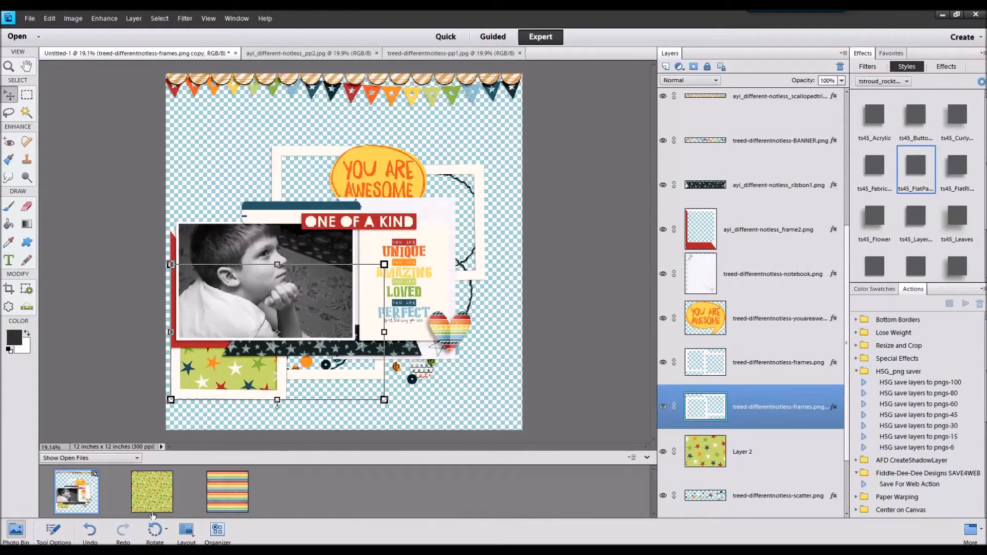
left_click_drag(339, 220, 342, 219)
Copy the striped paper area inside the upper-right frame to a new layer and delete the full striped paper layer.
key("m")
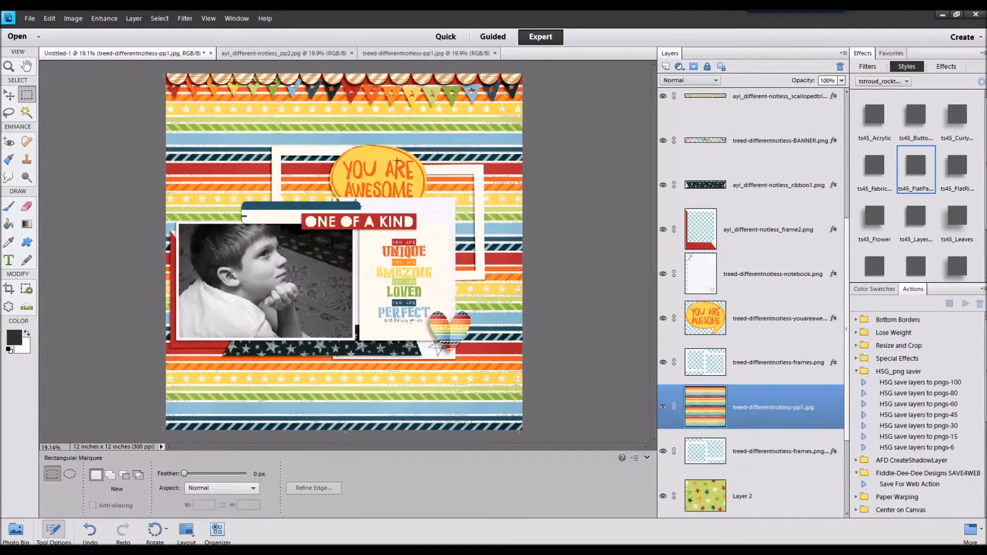
left_click_drag(483, 276, 483, 277)
key("ctrl+j")
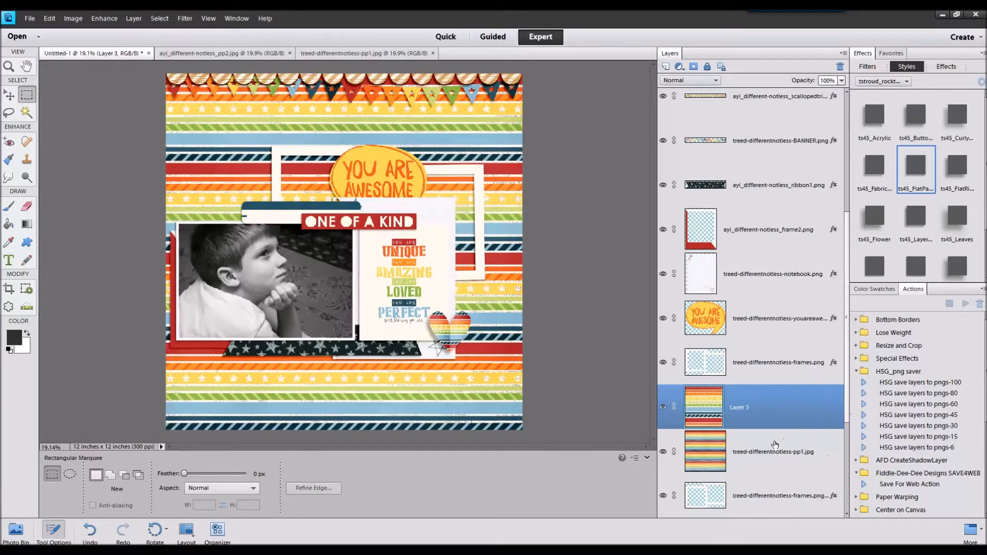
right_click(771, 443)
left_click(806, 284)
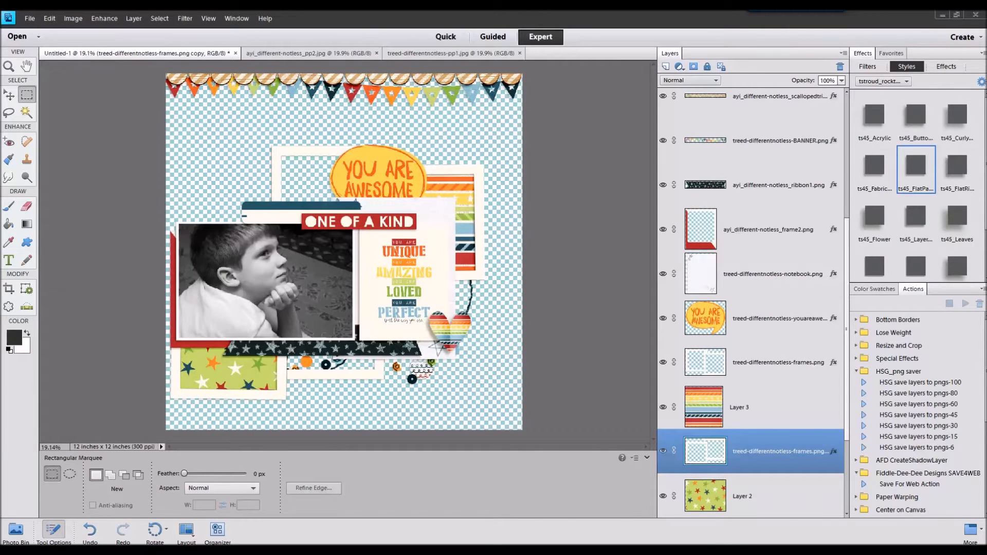
Open the arrow-patterned paper ayi_different-notless_pp5.jpg and place it in the layout directly above Layer 3.
left_click_drag(502, 400, 524, 465)
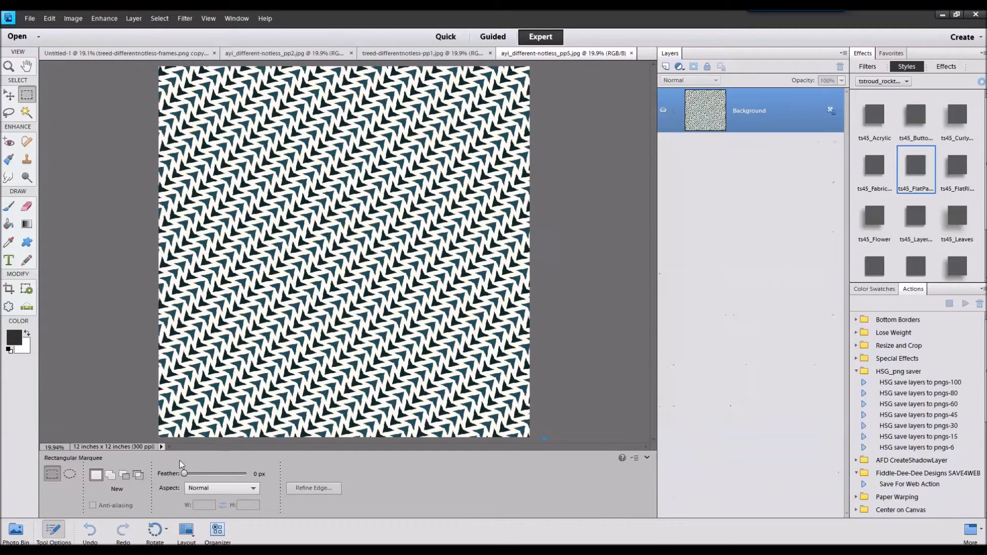
left_click(16, 533)
double_click(75, 495)
left_click(765, 459)
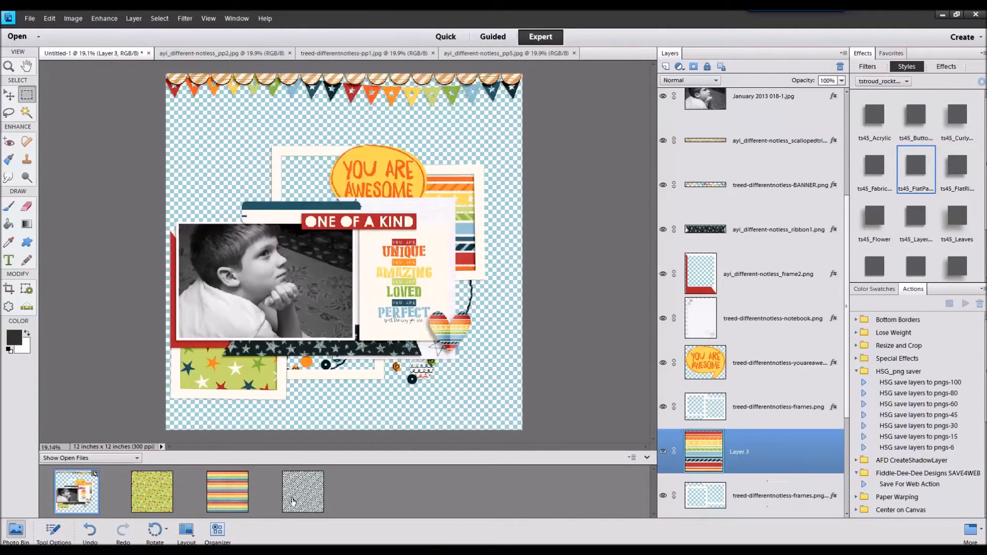
left_click_drag(293, 500, 274, 226)
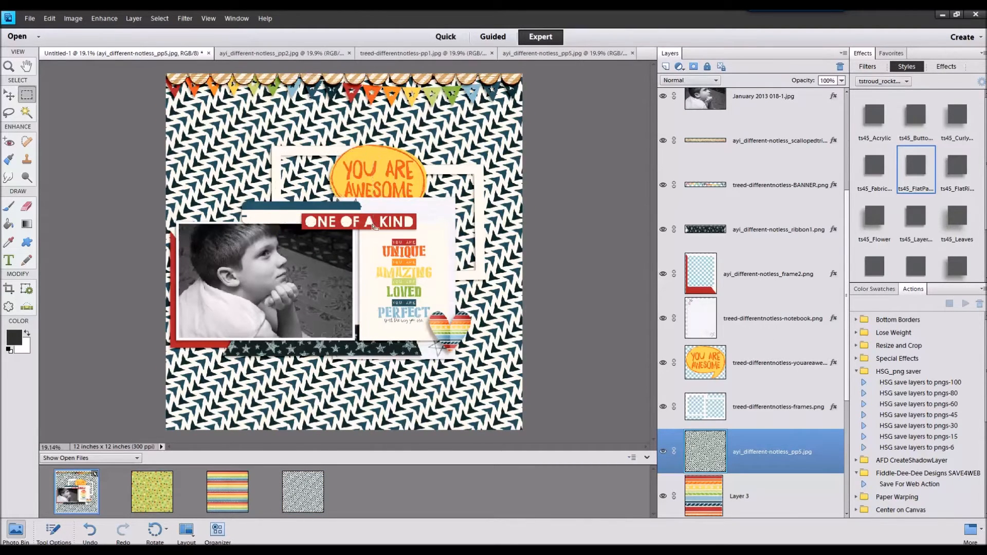
Keep only the arrow paper piece inside the upper-left frame as its own layer and delete the full paper layer.
right_click(798, 488)
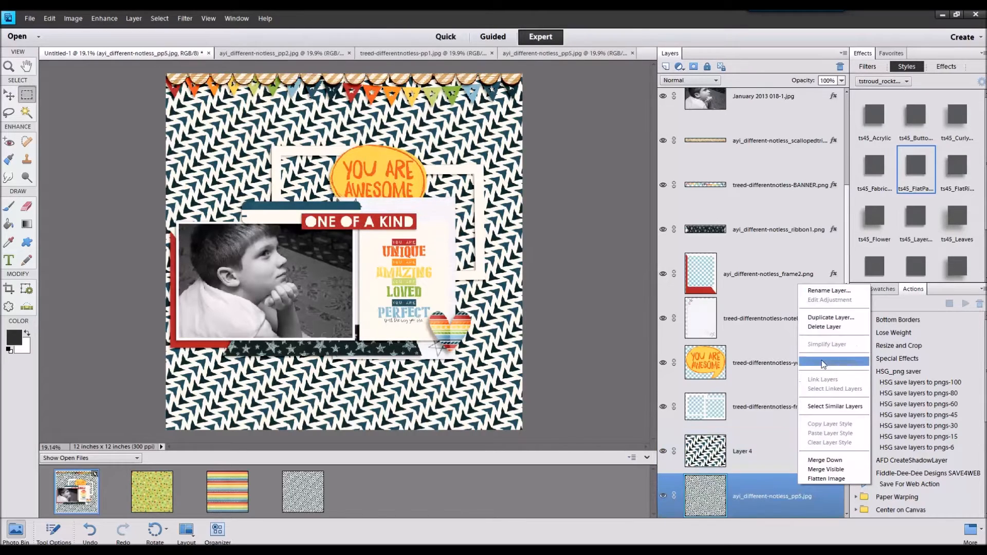
left_click(829, 327)
Close the three patterned paper source images.
double_click(153, 493)
left_click(294, 481, "shift")
right_click(294, 479)
left_click(304, 347)
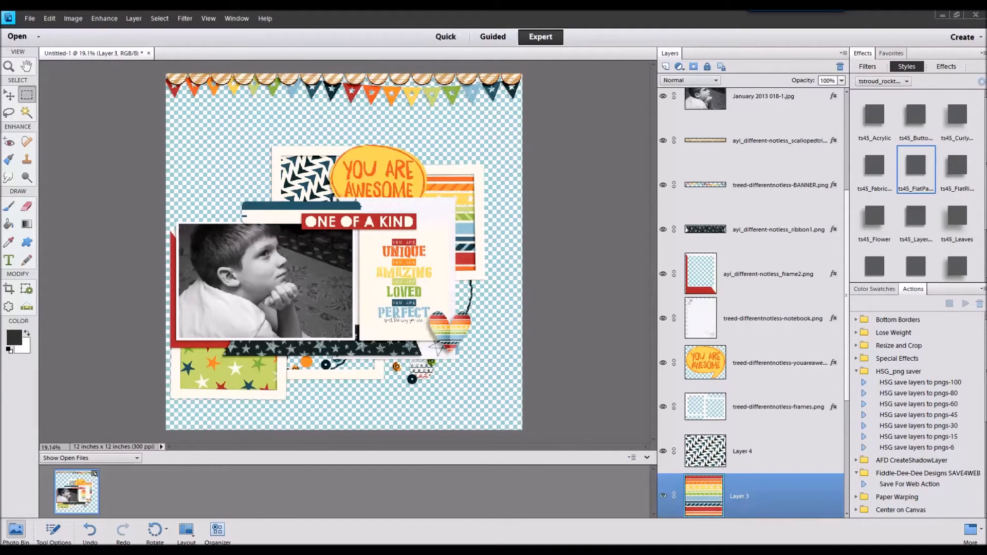
Open the chevron paper ayi_different-notless_pp6.jpg and place it in the layout directly above Layer 2.
left_click_drag(768, 411, 487, 471)
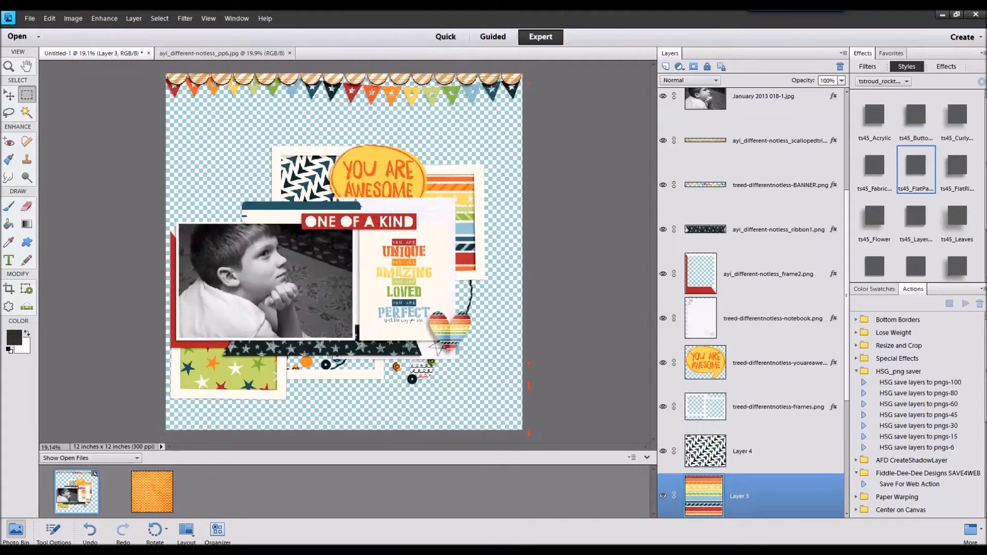
scroll(689, 457, "down", 4)
left_click(745, 403)
Copy the chevron paper area inside the lower-middle frame to a new layer and delete the full chevron paper layer.
left_click_drag(288, 299, 288, 299)
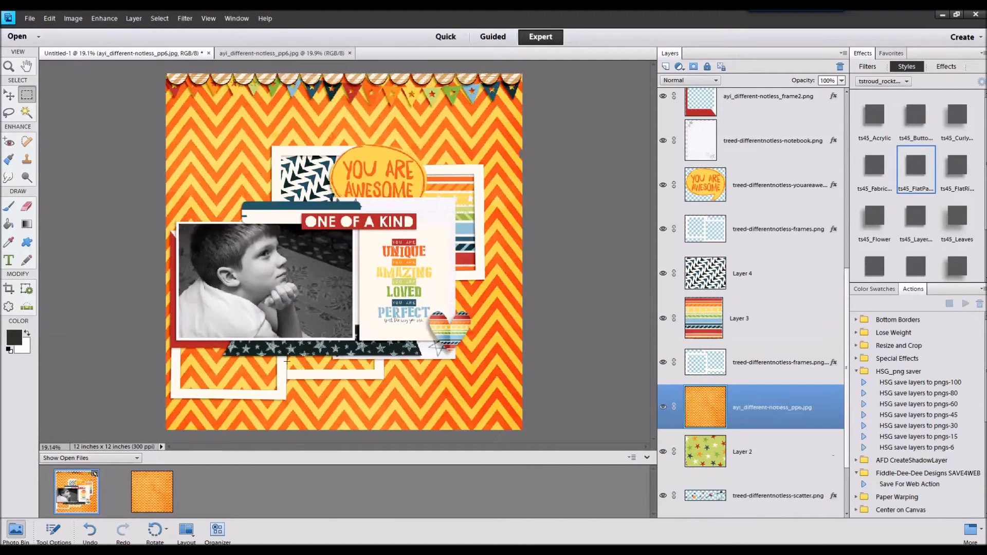
left_click_drag(379, 376, 380, 374)
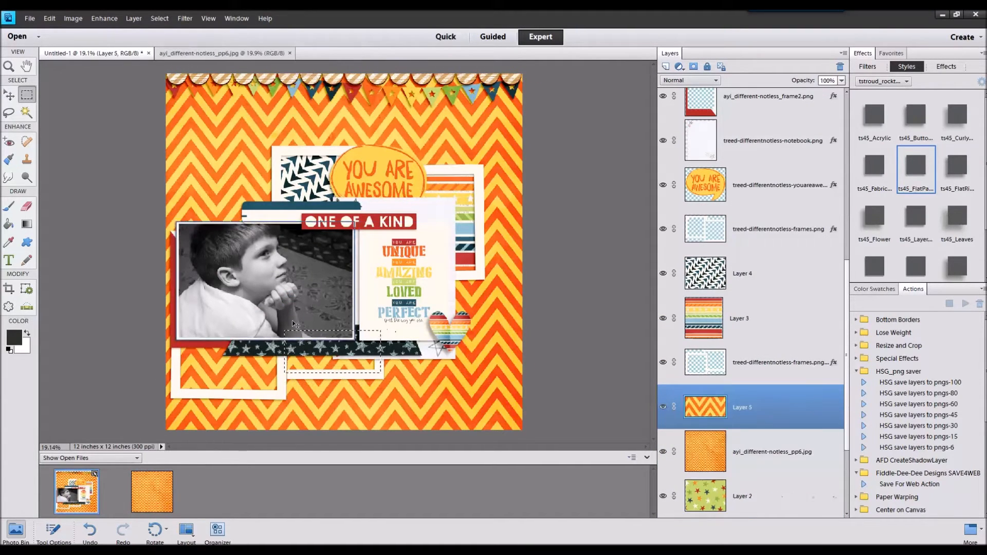
key("ctrl+j")
right_click(742, 461)
left_click(767, 304)
Move the "You are awesome" speech bubble layer up to directly below the ribbon layer.
left_click(9, 95)
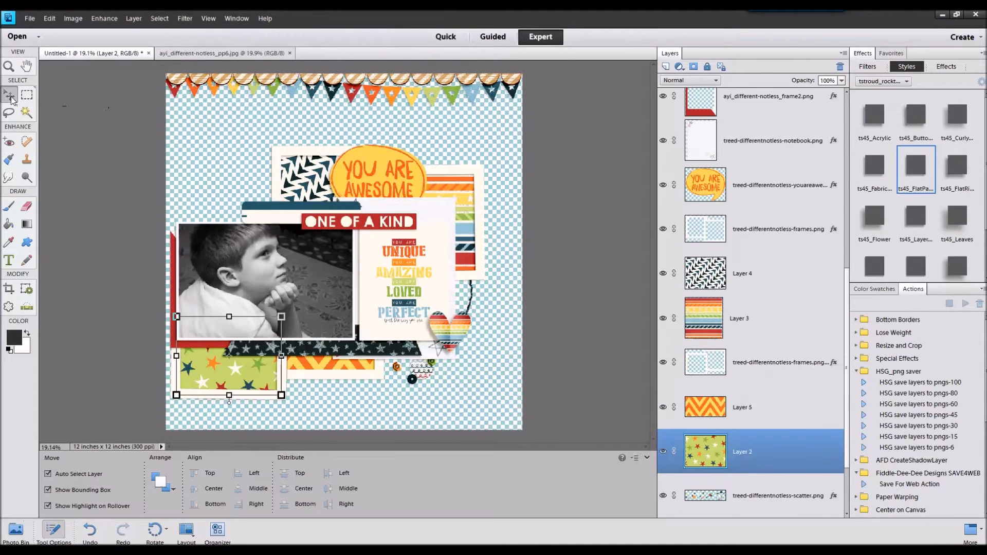
left_click(378, 175)
scroll(768, 178, "up", 2)
left_click_drag(767, 266, 768, 154)
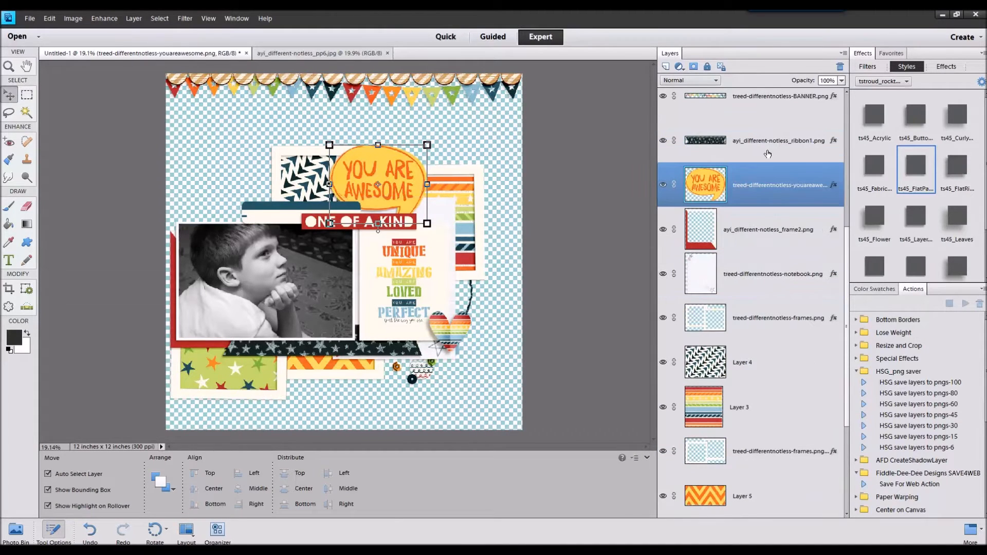
Close the chevron paper source image ayi_different-notless_pp6.jpg.
left_click(16, 529)
right_click(151, 489)
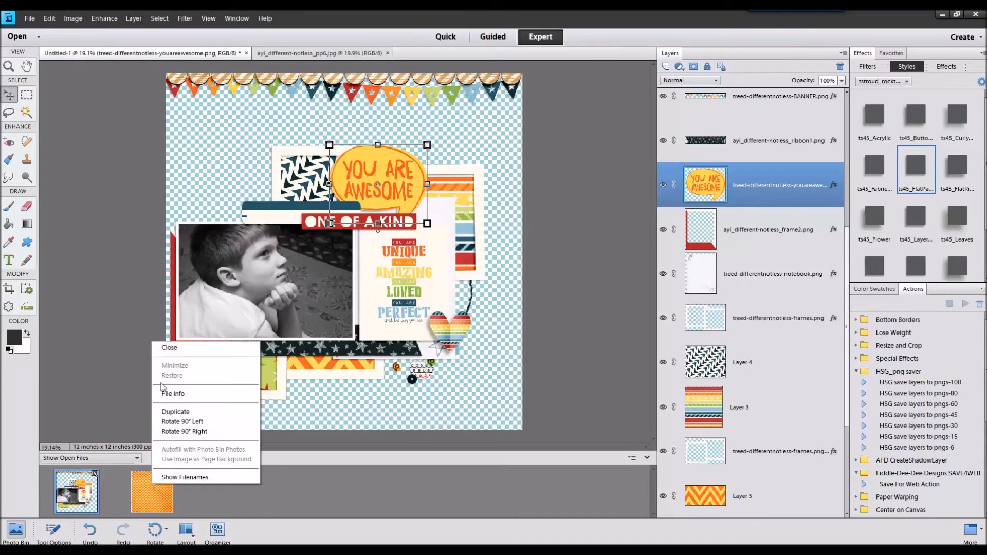
left_click(166, 347)
Place ayi_different-notless_pp8.jpg beneath the stitched circles layer with treed-differentnotless-pp8.jpg directly below it, and open treed-differentnotless-pp7.jpg.
left_click_drag(986, 286, 455, 489)
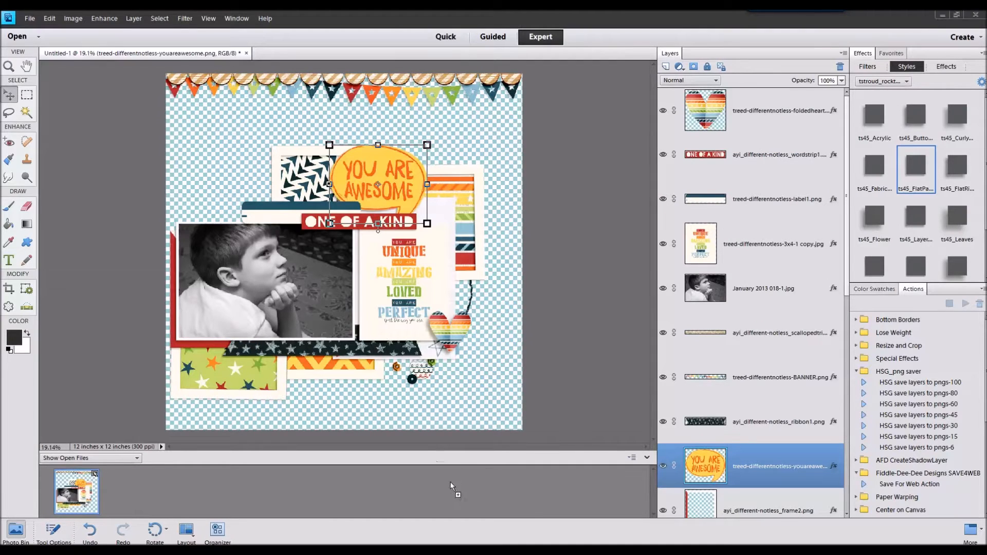
left_click_drag(72, 499, 72, 500)
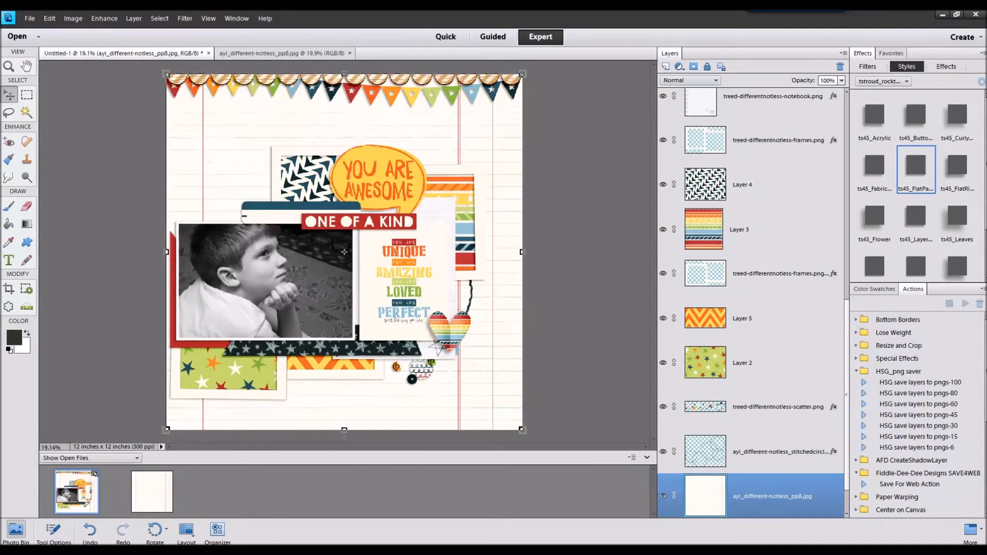
left_click_drag(450, 521, 443, 488)
double_click(63, 499)
scroll(811, 473, "down", 3)
left_click(802, 494)
left_click_drag(219, 483, 72, 496)
left_click_drag(400, 446, 381, 480)
double_click(61, 491)
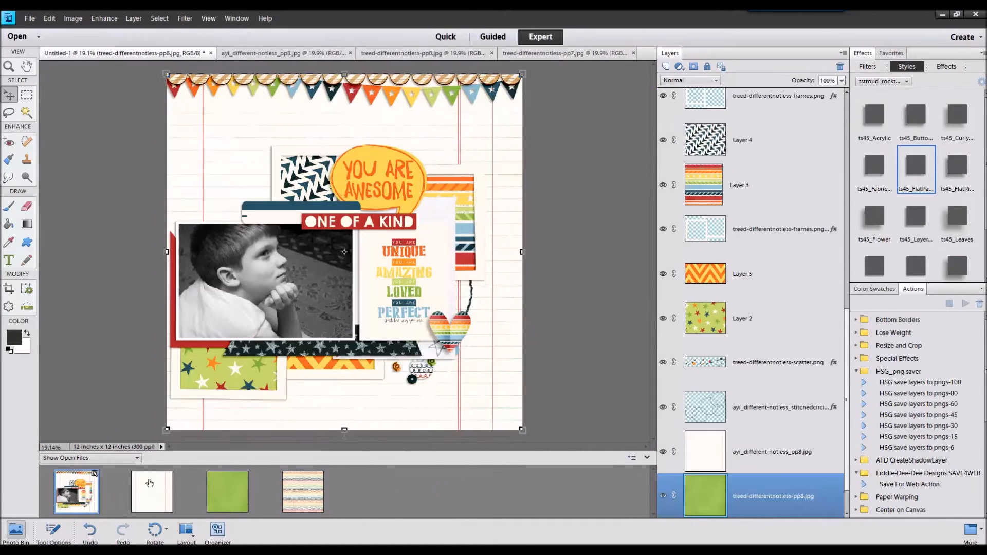
Scale the lined paper layer ayi_different-notless_pp8.jpg to 90%.
left_click(490, 83)
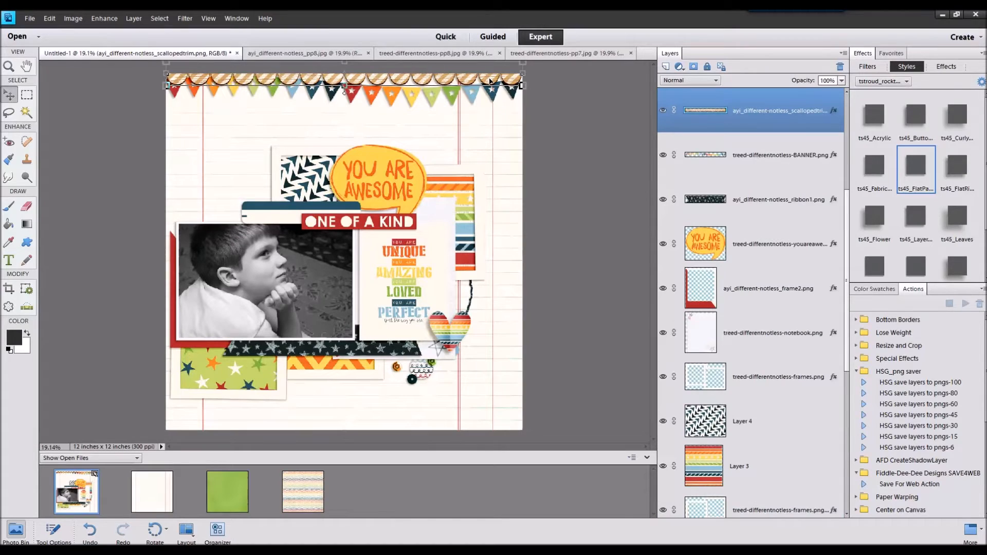
scroll(759, 370, "down", 5)
left_click(767, 419)
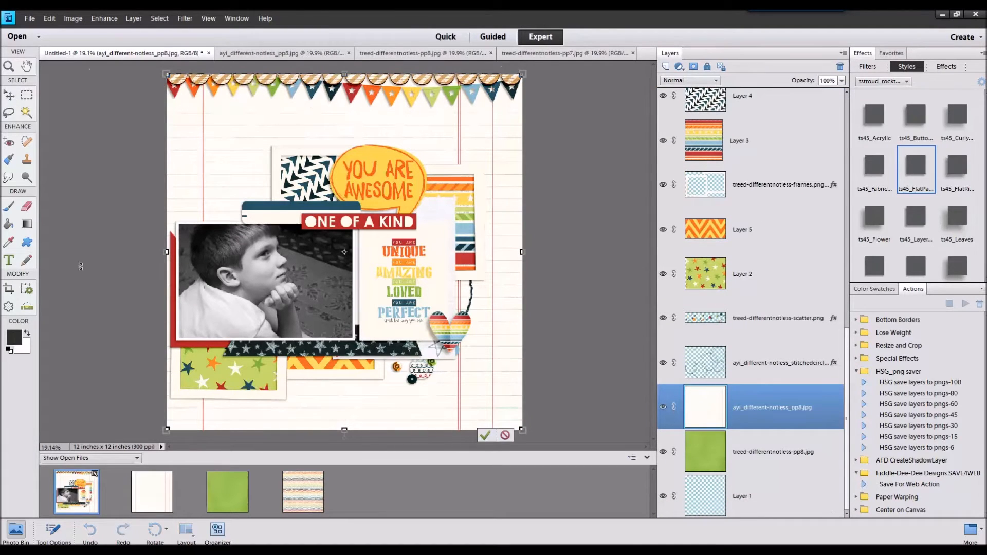
left_click(54, 529)
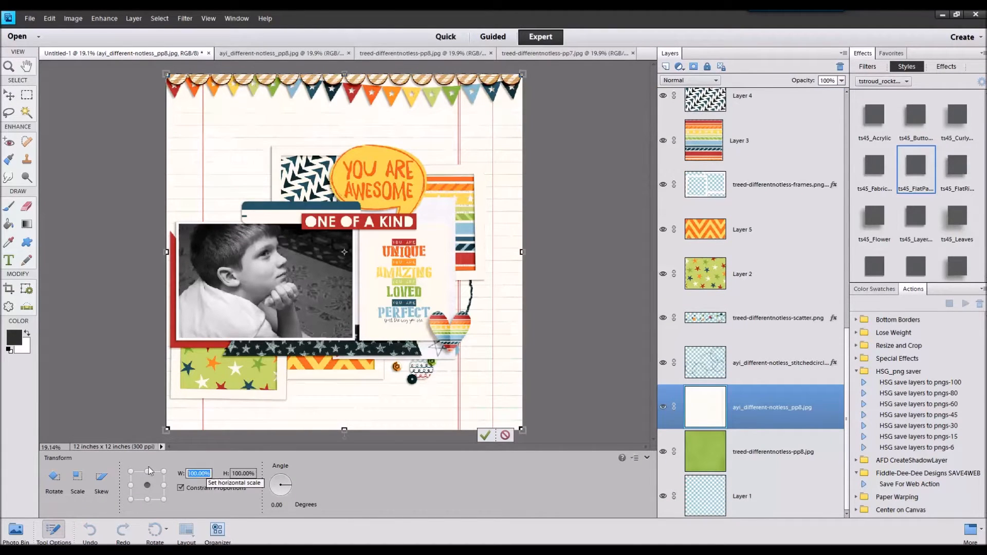
type("90")
left_click(472, 418)
Scale the green paper layer to 92% and place treed-differentnotless-pp7.jpg directly beneath it.
left_click(786, 456)
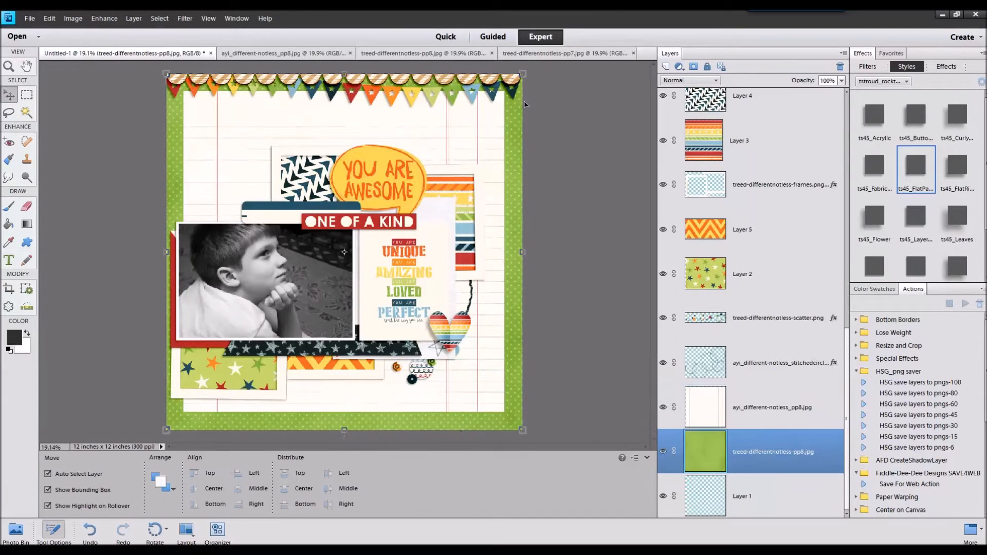
left_click(522, 75)
type("92")
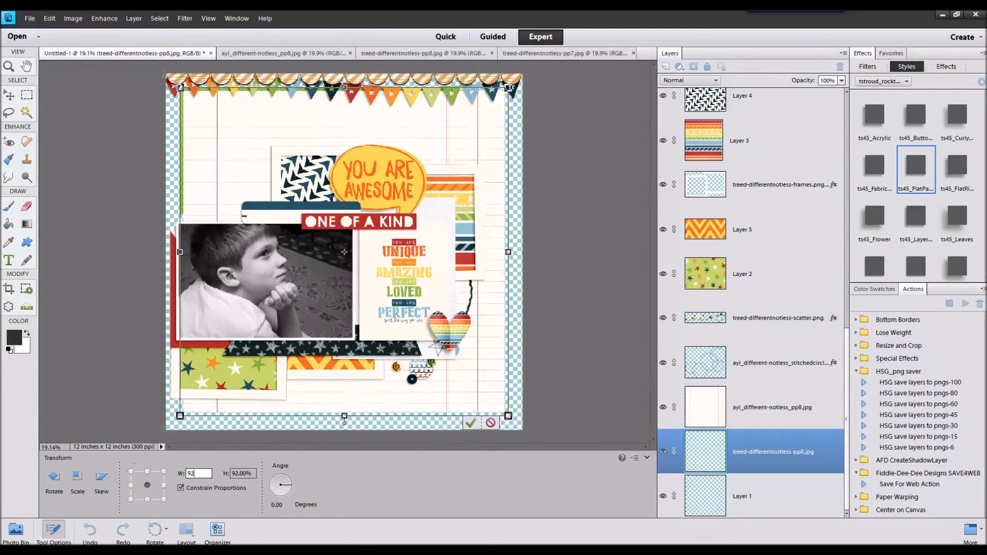
left_click(470, 423)
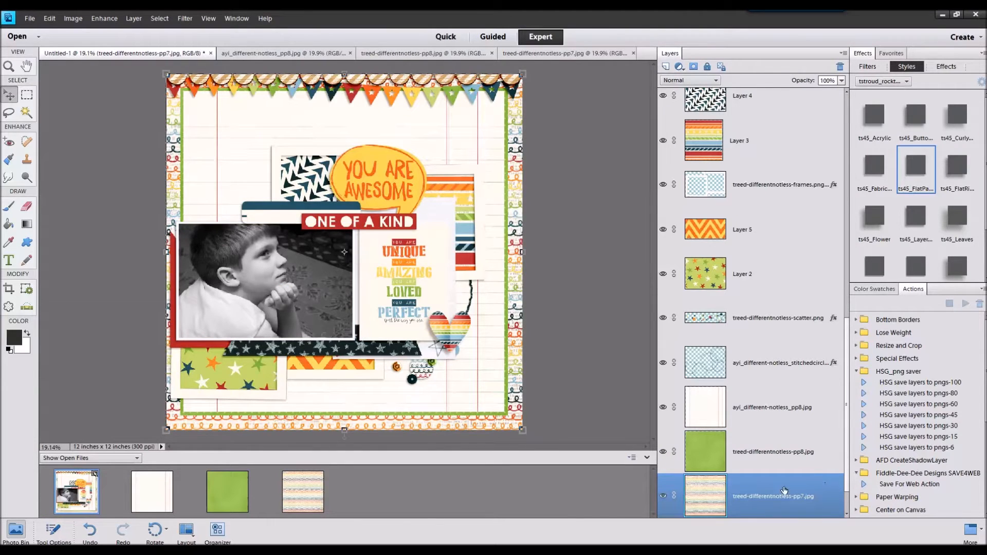
Apply the flat paper shadow style to both the green and the lined background paper layers.
left_click(771, 451)
left_click(771, 407, "shift")
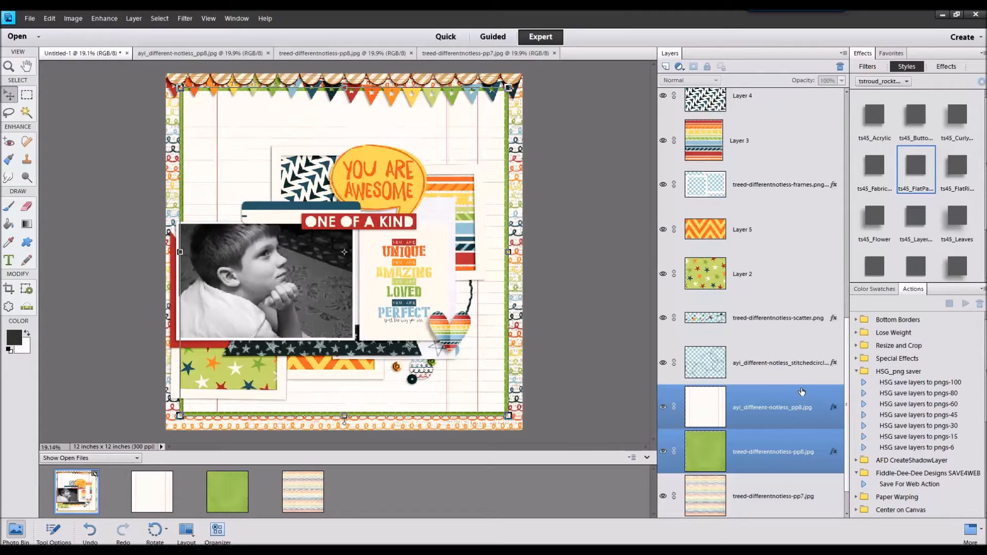
Select every layer from the stitched circles up to the folded heart and shift them slightly to the right.
left_click(795, 376)
scroll(809, 297, "up", 10)
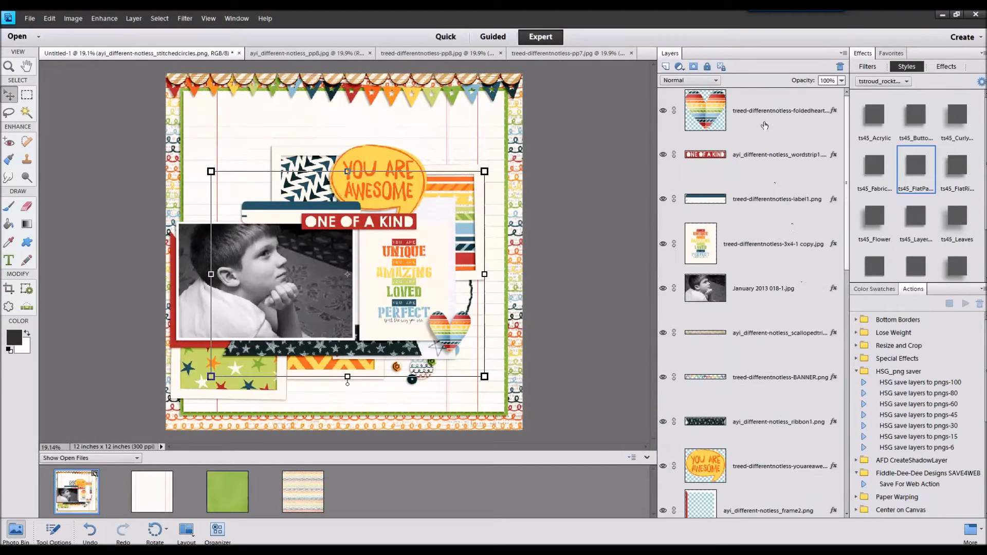
left_click(764, 124, "shift")
left_click_drag(410, 239, 419, 240)
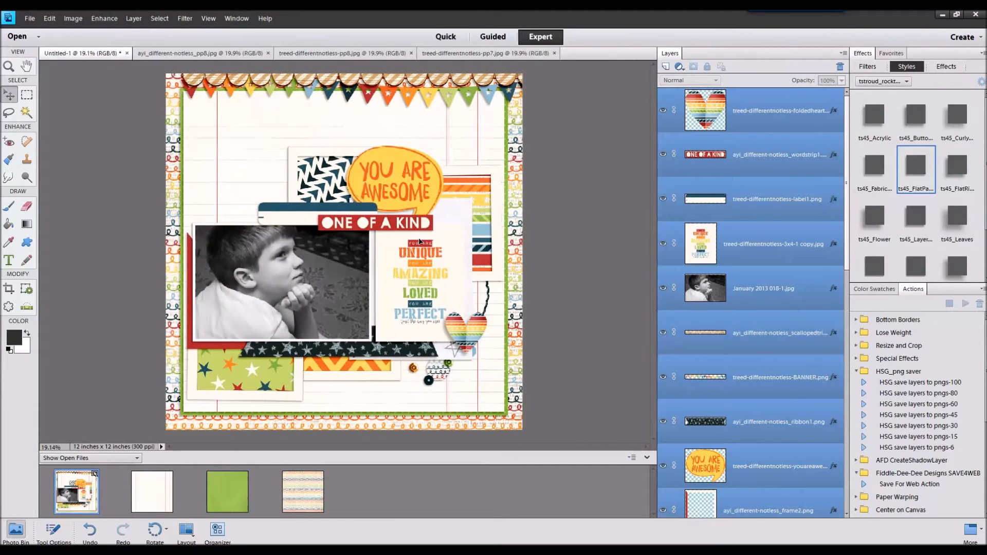
Scale down the scalloped trim and pennant banner together and fit them inside the lined paper's upper edge.
left_click(771, 332)
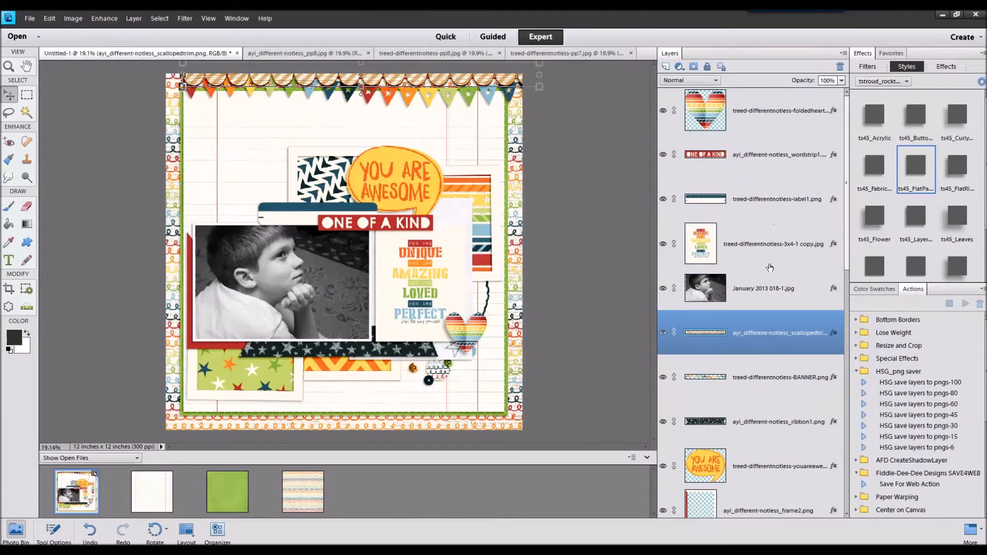
left_click(762, 376, "shift")
left_click_drag(513, 86, 497, 105)
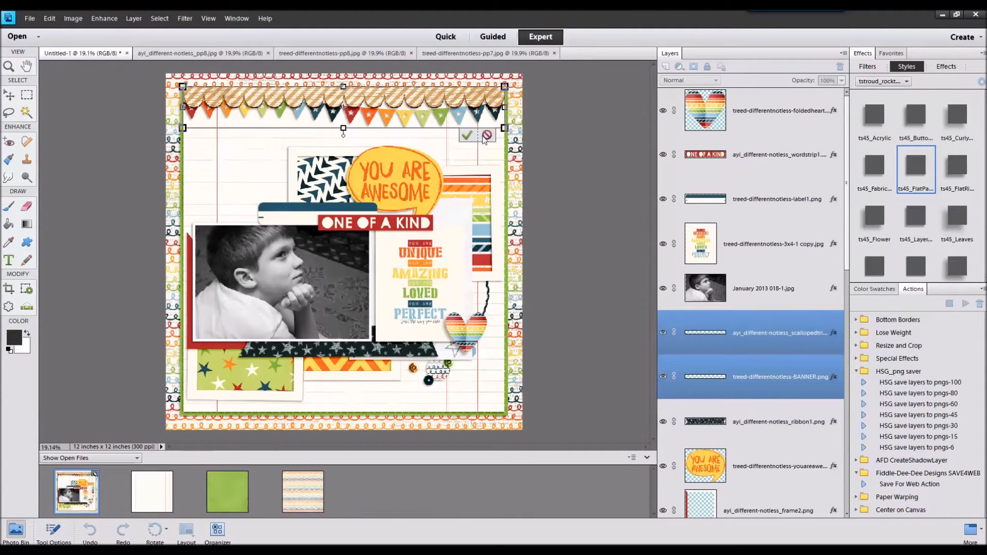
left_click(486, 136)
mouse_move(483, 99)
left_mouse_down()
mouse_move(478, 115)
mouse_move(473, 100)
left_mouse_up()
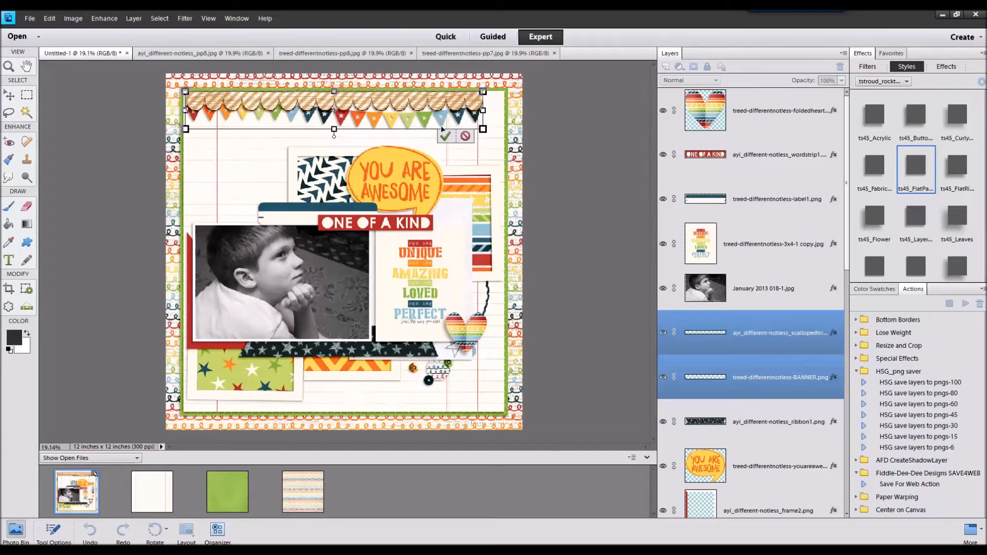
left_click(446, 135)
Move the scatter layer up to directly below the notebook layer so it overlaps the framed papers.
left_click(436, 371)
left_click_drag(753, 494, 749, 212)
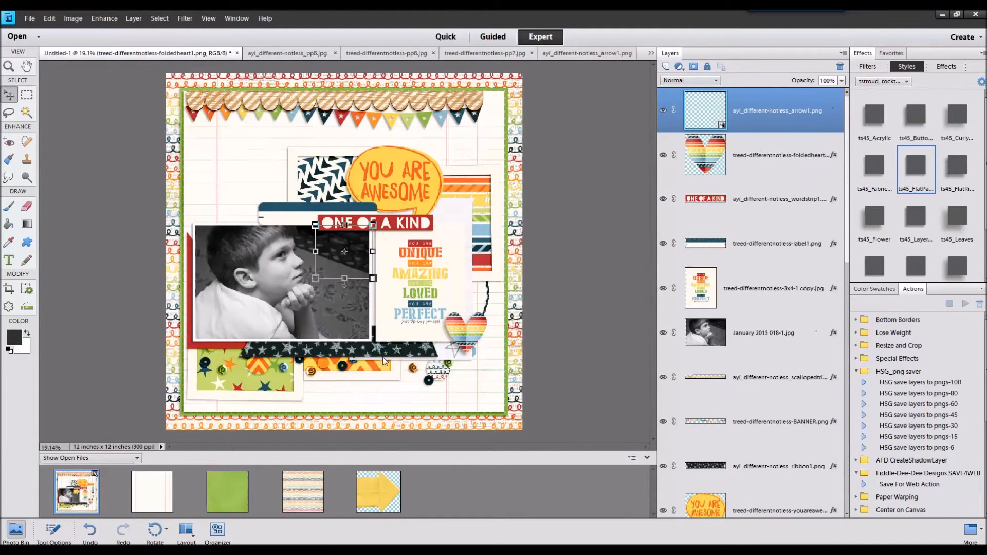
Place the yellow arrow ayi_different-notless_arrow1.png, scaled down, on the photo's lower-left corner with the ts45_Layer... shadow style.
left_click_drag(382, 356, 225, 338)
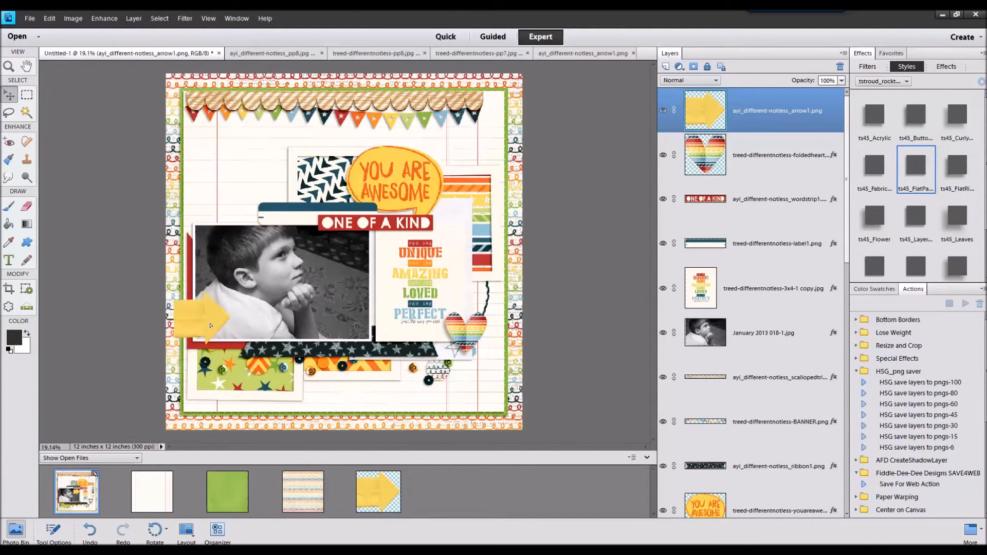
left_click_drag(244, 300, 228, 318)
left_click(201, 358)
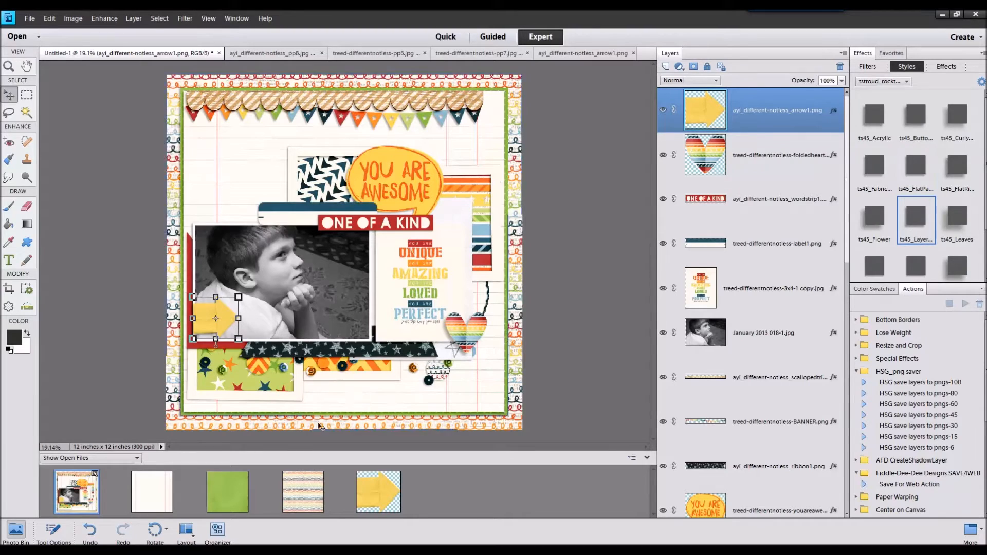
Close the three background paper source images and the arrow source image.
left_click(154, 488)
right_click(380, 486)
left_click(411, 346)
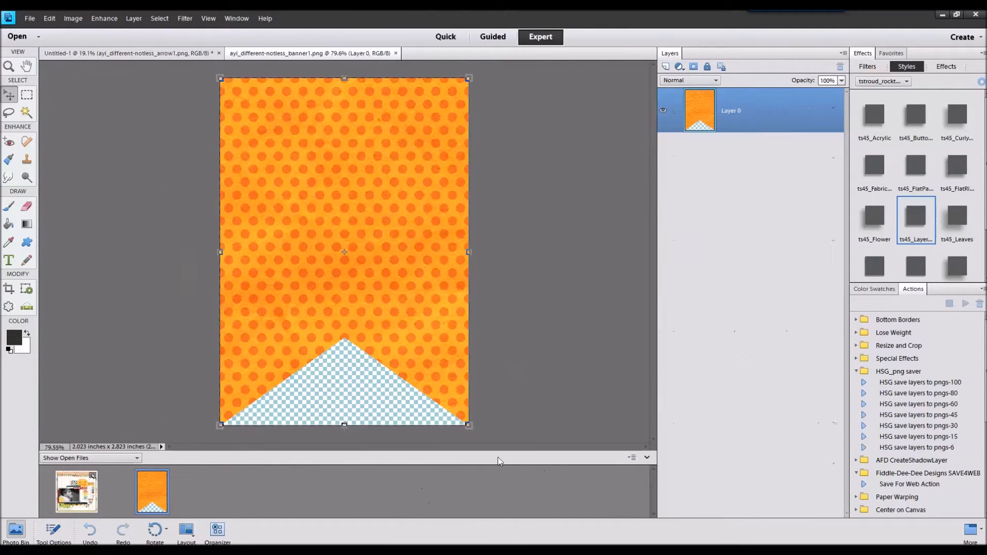
Add ayi_different-notless_banner1.png, scaled down, at the left end of the scalloped trim, with its layer directly above the lined paper.
double_click(67, 490)
left_click_drag(160, 489, 223, 142)
left_click_drag(256, 96, 229, 129)
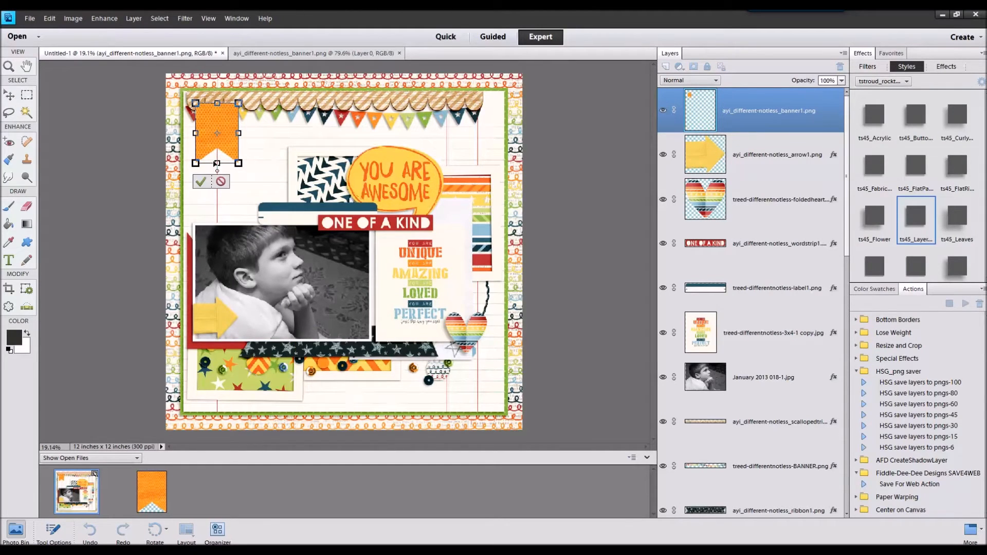
left_click(201, 182)
left_click_drag(764, 115, 776, 345)
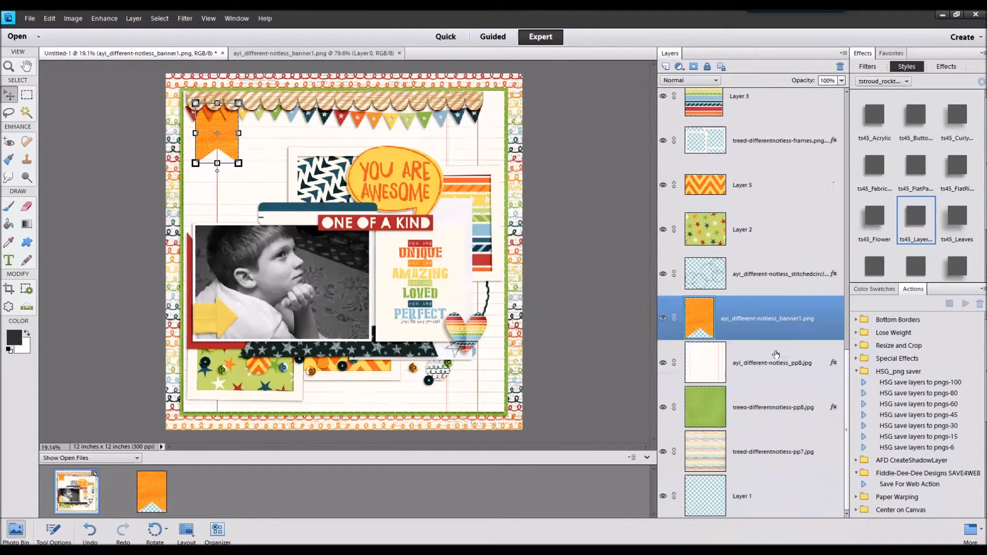
left_click_drag(227, 130, 224, 126)
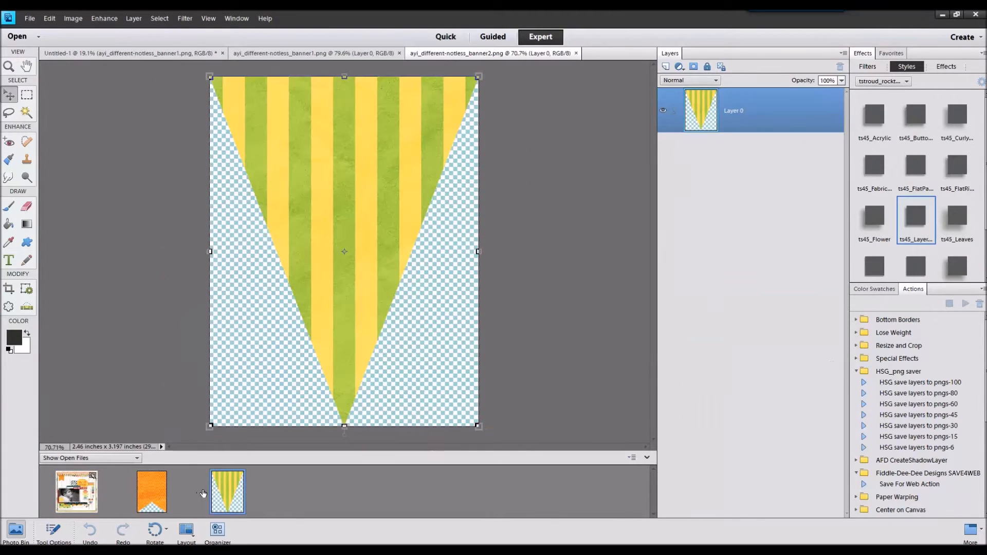
Add ayi_different-notless_banner2.png near the orange banner, layer it directly below that banner, and apply the ts45_Layer... shadow style.
left_click_drag(203, 493, 82, 492)
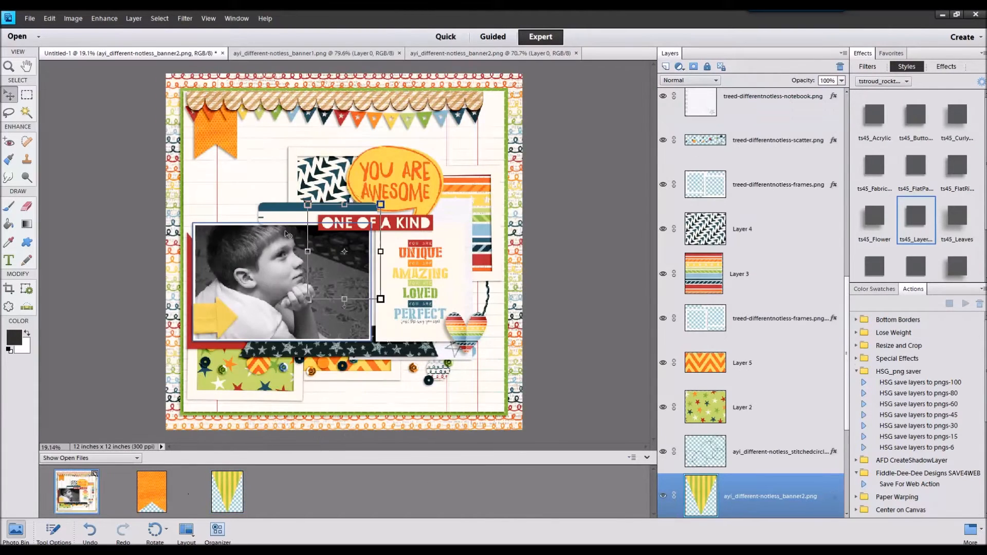
left_click_drag(256, 158, 257, 153)
scroll(842, 474, "down", 3)
left_click_drag(747, 378, 748, 428)
double_click(910, 225)
Scale down the green-striped pennant so it hangs from the scalloped trim beside the orange banner.
left_click_drag(286, 191, 275, 178)
key("Return")
left_click_drag(245, 109, 261, 132)
left_click(245, 199)
Select the orange banner together with the striped pennant and scale both down under the trim's left end.
left_click(762, 363, "ctrl")
left_click_drag(278, 100, 241, 133)
left_click(218, 180)
left_click(85, 132)
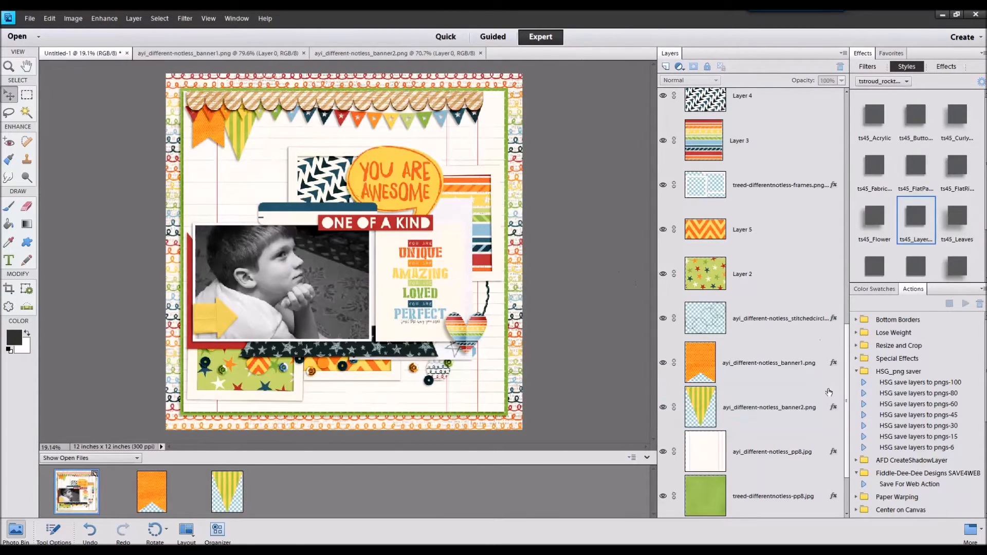
Scale down the whole photo cluster, excluding the scalloped trim and hanging banners, and center it on the lined paper.
left_click(761, 322)
scroll(759, 264, "up", 10)
left_click(753, 112, "shift")
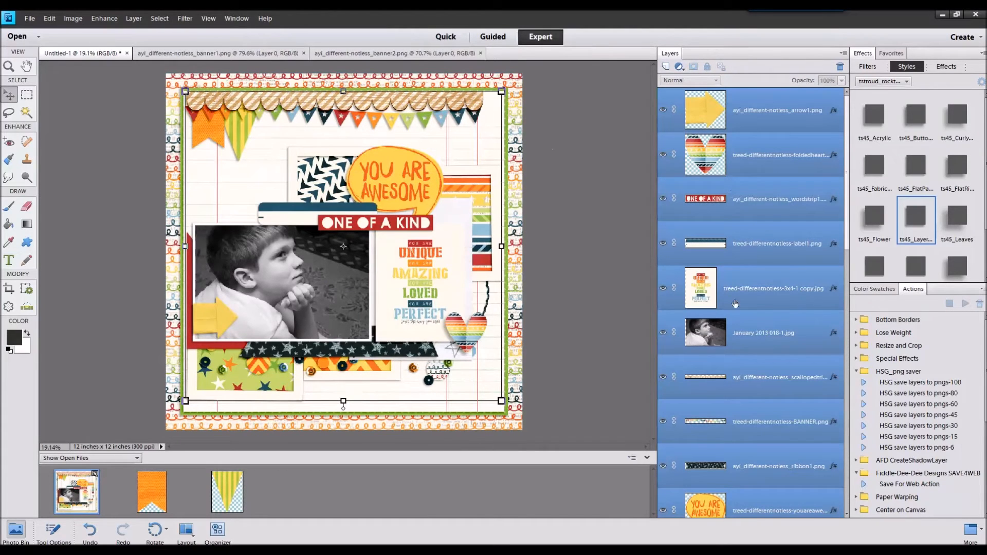
scroll(746, 390, "down", 10)
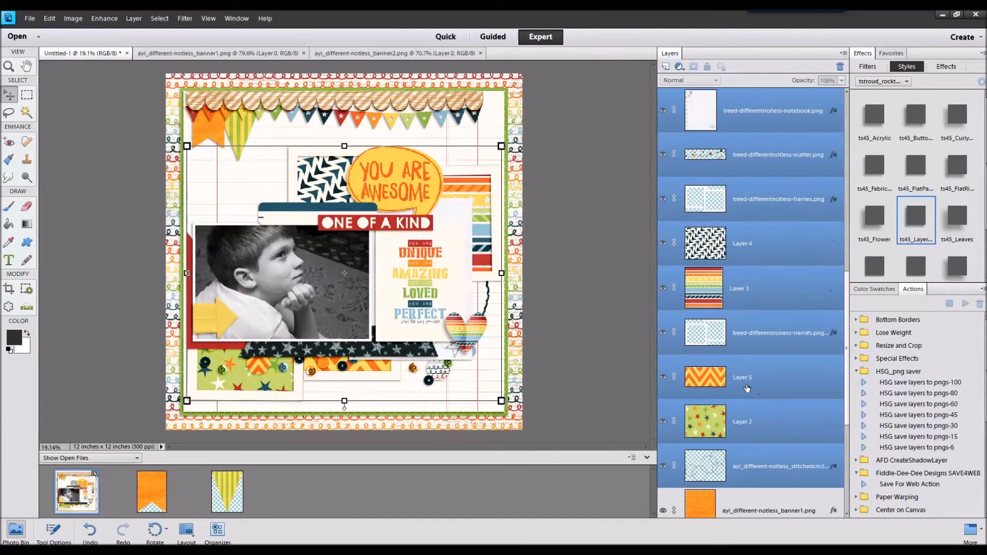
scroll(747, 388, "down", 1)
left_click_drag(502, 147, 457, 184)
left_click_drag(404, 250, 428, 241)
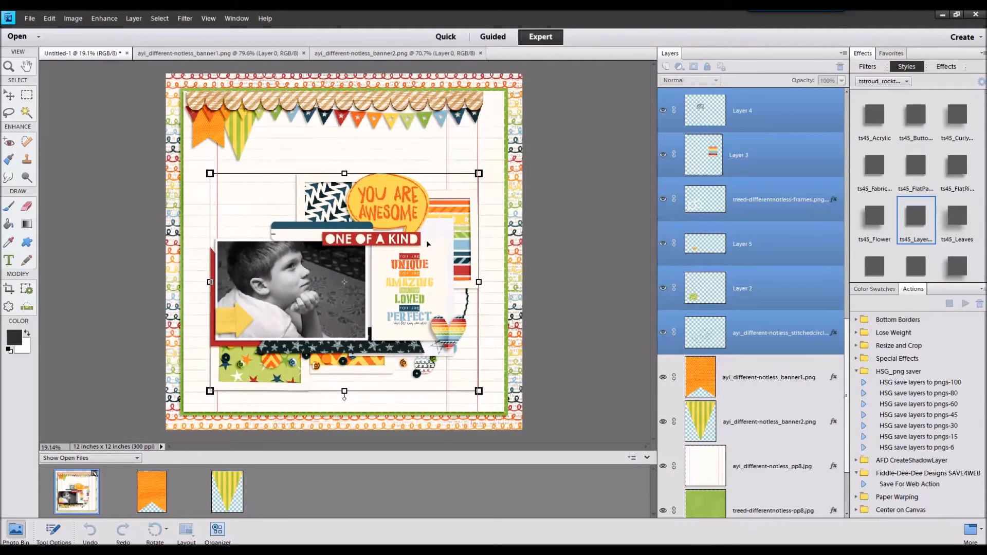
Scale down the scalloped trim, pennant banner and two hanging banners together and move them to the page's upper-left corner.
left_click(463, 101)
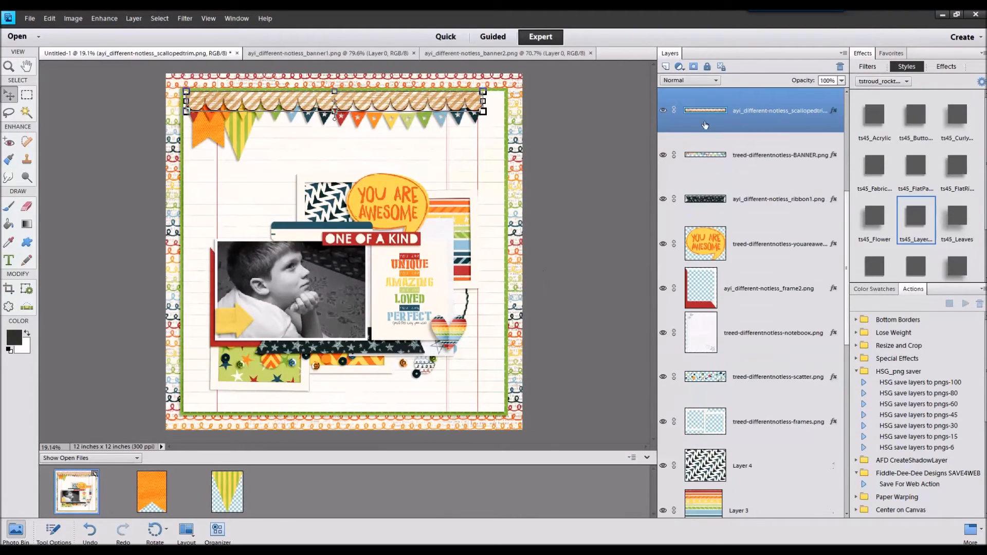
left_click(744, 163, "shift")
left_click_drag(467, 99, 402, 83)
left_click(386, 140)
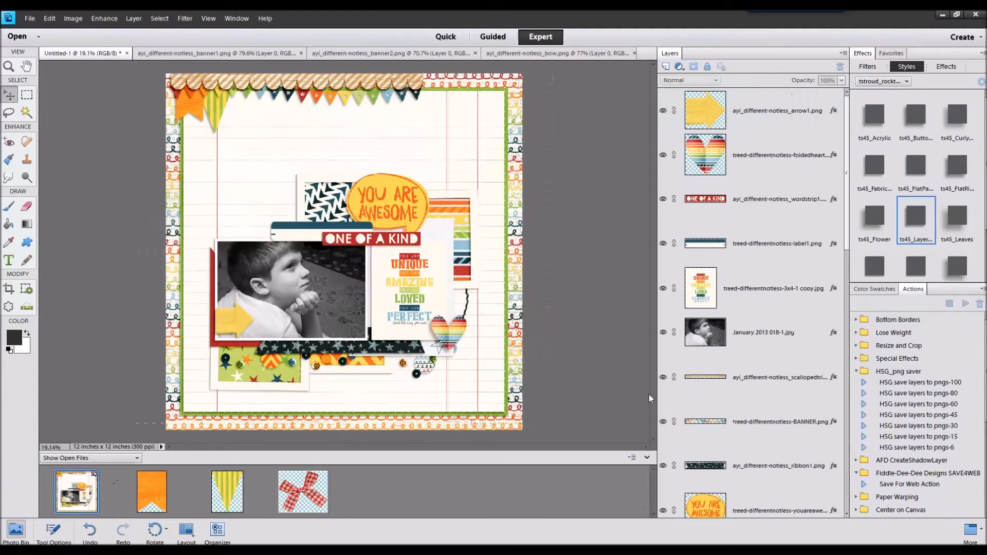
Add the red gingham bow as the uppermost layer, give it a shadow style, and scale it down over the photo's lower-left corner.
left_click(666, 117)
left_click_drag(310, 487, 327, 337)
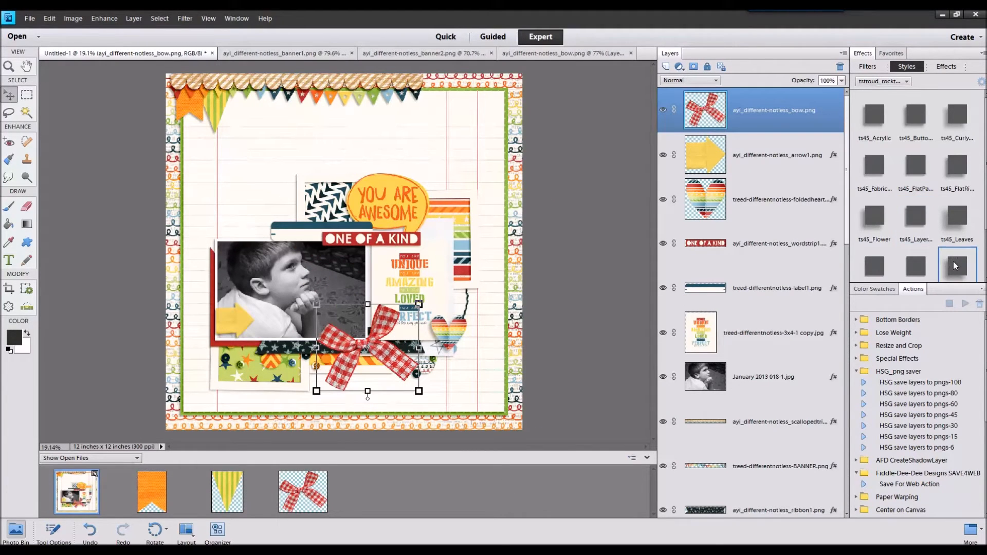
left_click_drag(411, 316, 269, 328)
key("Return")
left_click(256, 397)
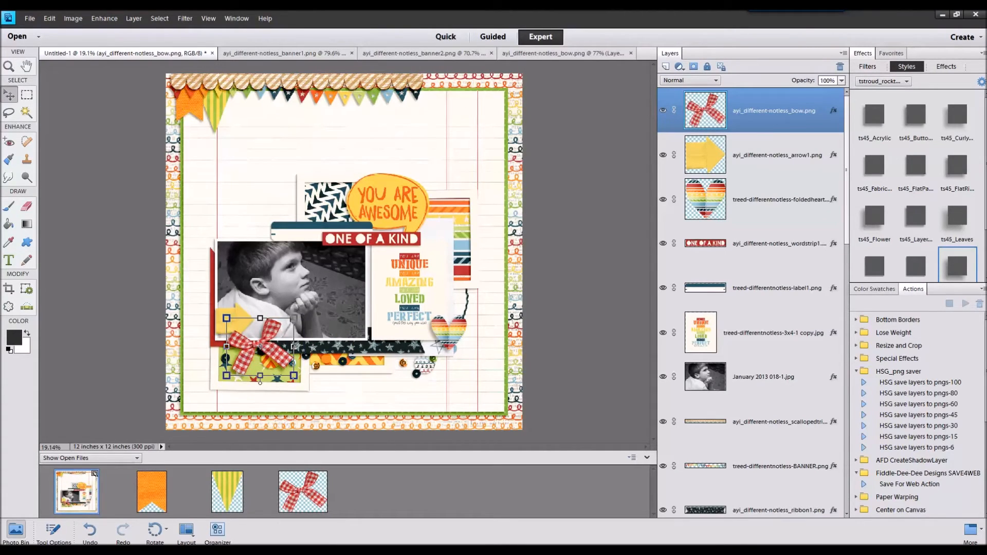
Add the red and blue flower with the ts45_Flower style, scale it down, and place it beside the YOU ARE AWESOME bubble.
left_click_drag(602, 478, 601, 479)
double_click(77, 491)
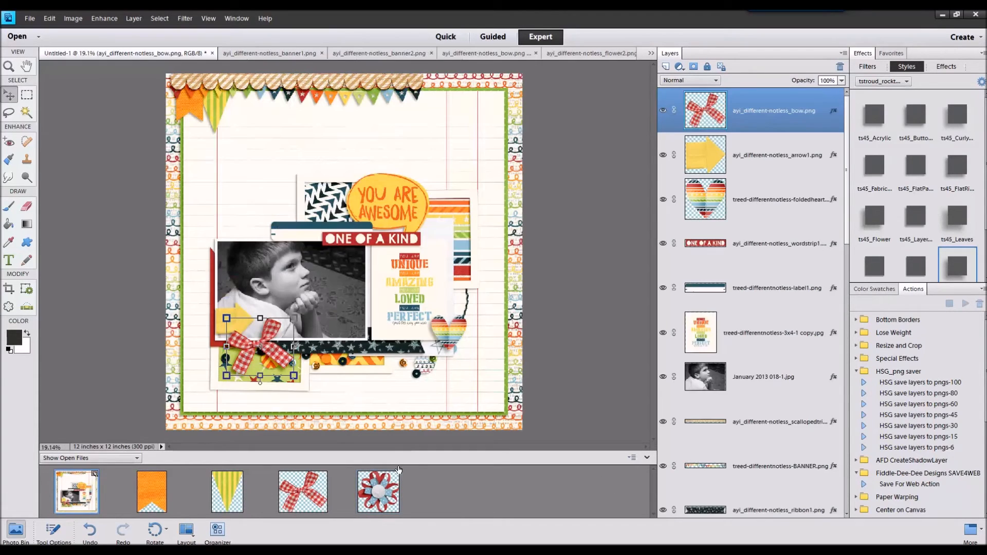
left_click_drag(379, 492, 368, 259)
double_click(881, 223)
left_click_drag(385, 211, 272, 107)
left_click(235, 181)
left_click_drag(236, 140, 437, 191)
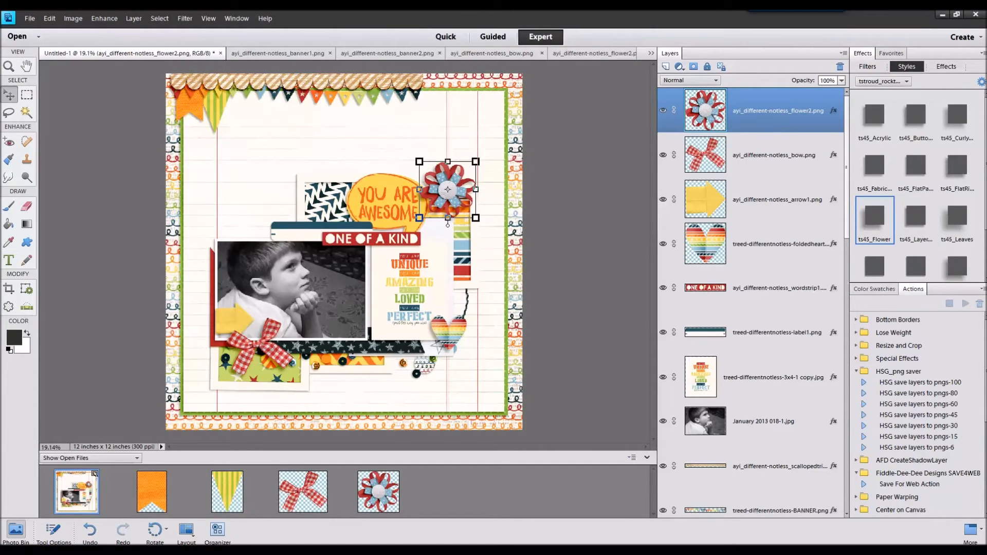
Add the three-circle frame, scale it down below the photo cluster, and stack it above the stitched circles with a shadow style.
left_click_drag(600, 478, 600, 477)
double_click(77, 505)
scroll(822, 467, "down", 10)
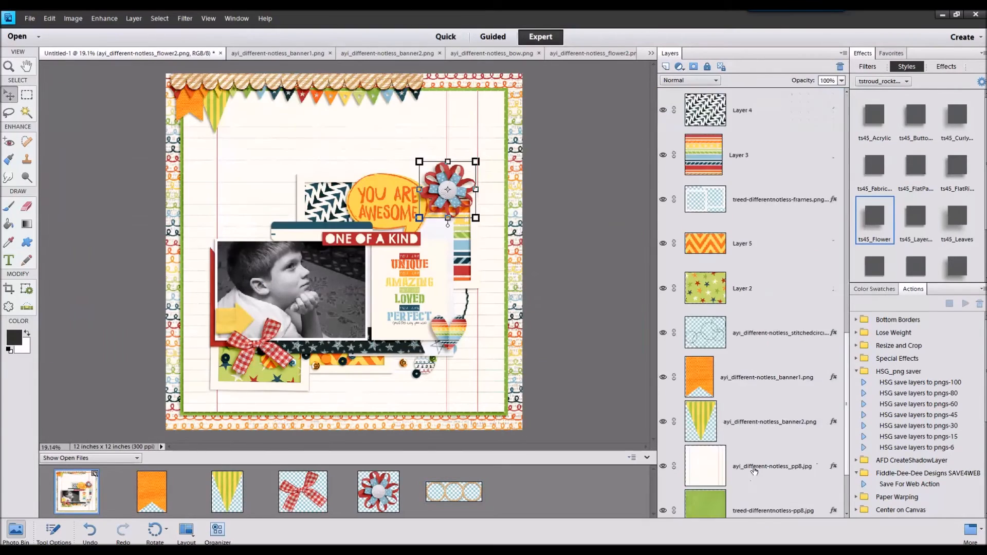
left_click(777, 366)
left_click_drag(454, 492, 406, 334)
left_click_drag(394, 239, 430, 340)
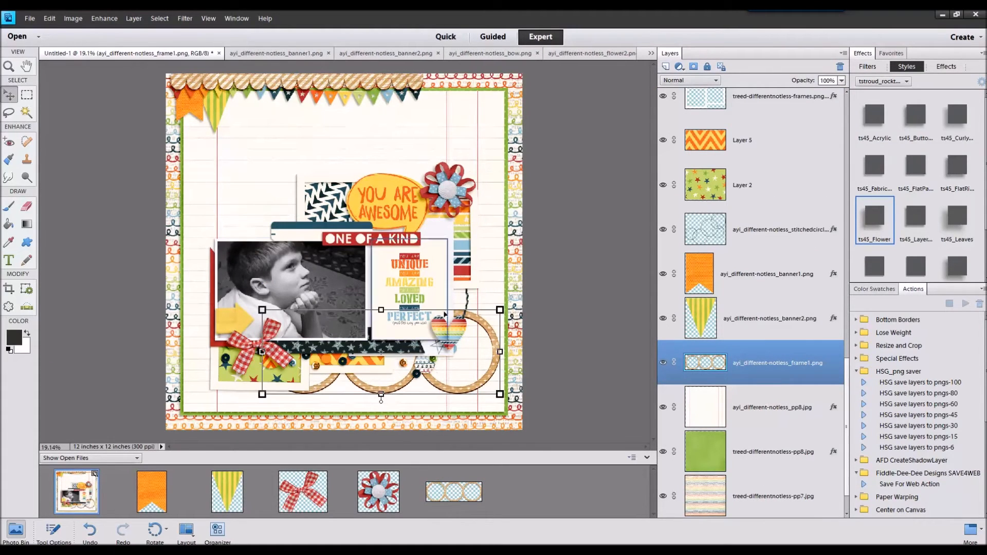
left_click_drag(499, 310, 461, 324)
left_click_drag(426, 382, 444, 384)
left_click_drag(785, 383, 776, 211)
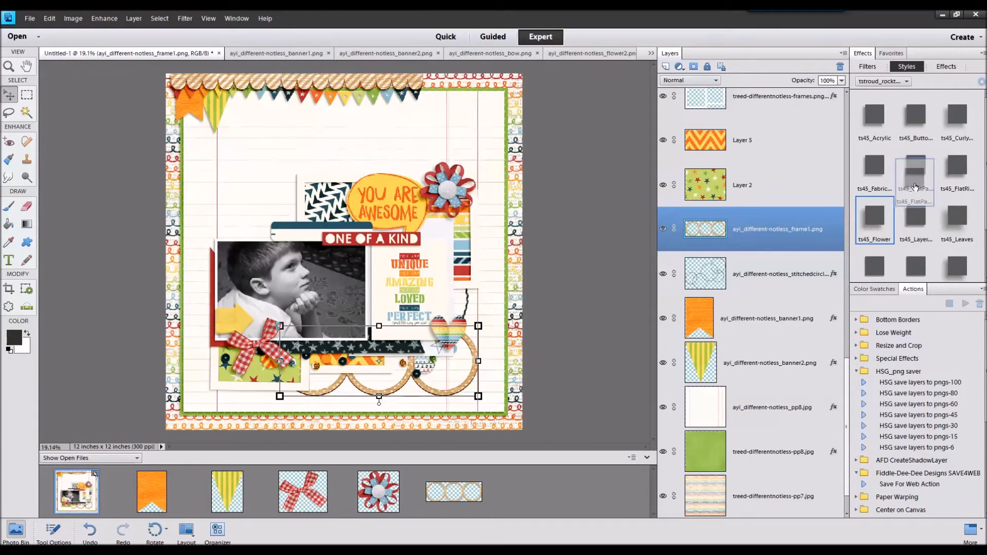
Resize and reposition the stitched circles behind the photo cluster so their loops extend beyond its upper and right edges.
left_click(794, 275)
left_click_drag(461, 309, 479, 340)
left_click_drag(501, 227, 453, 278)
left_click_drag(428, 303, 385, 178)
left_click(366, 284)
left_click(339, 171)
left_click(341, 175)
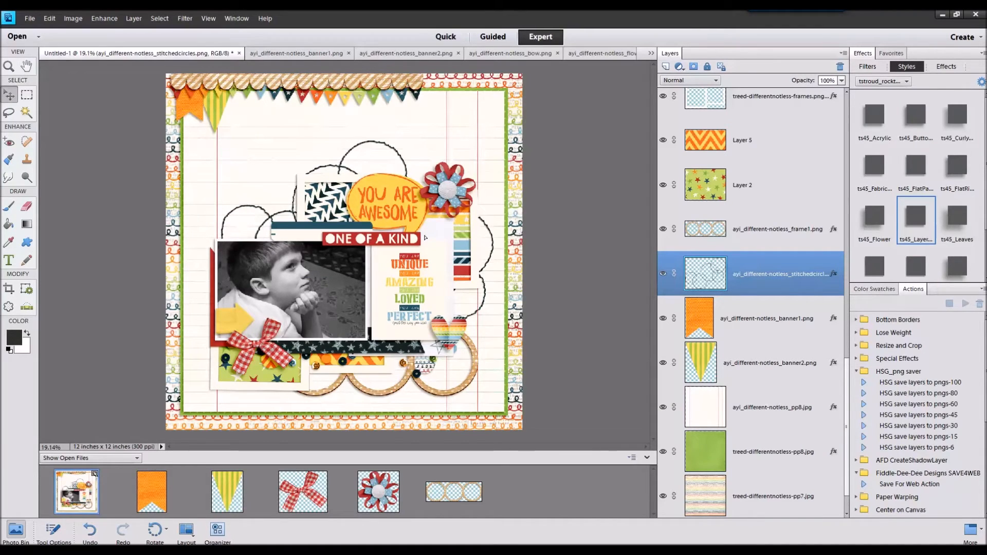
Duplicate the stitched circles and move a copy behind the photo cluster's lower-left corner.
left_click_drag(425, 237, 425, 234)
left_click_drag(272, 119, 270, 131)
left_click(50, 18)
left_click(58, 29)
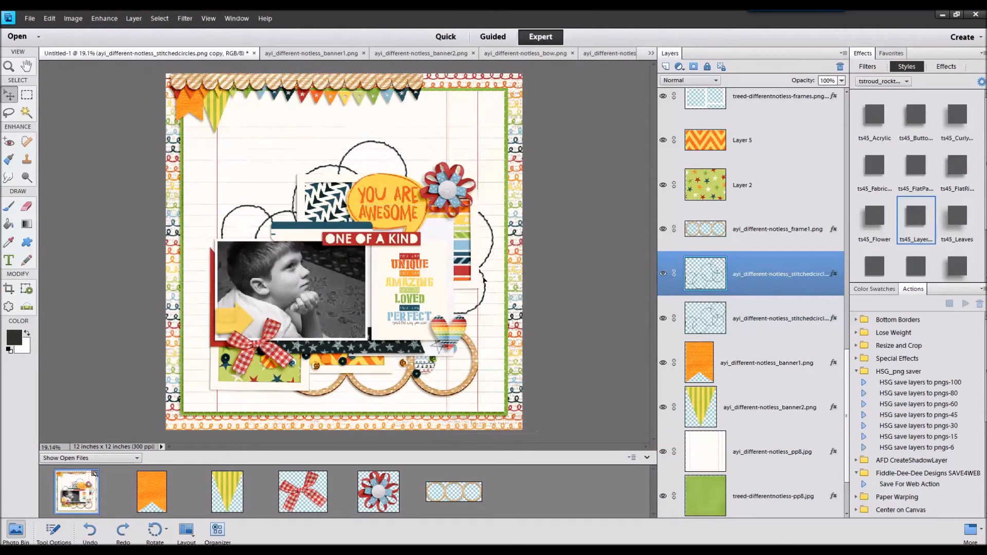
left_click_drag(358, 314, 246, 316)
left_click_drag(192, 399, 190, 395)
left_click(200, 404)
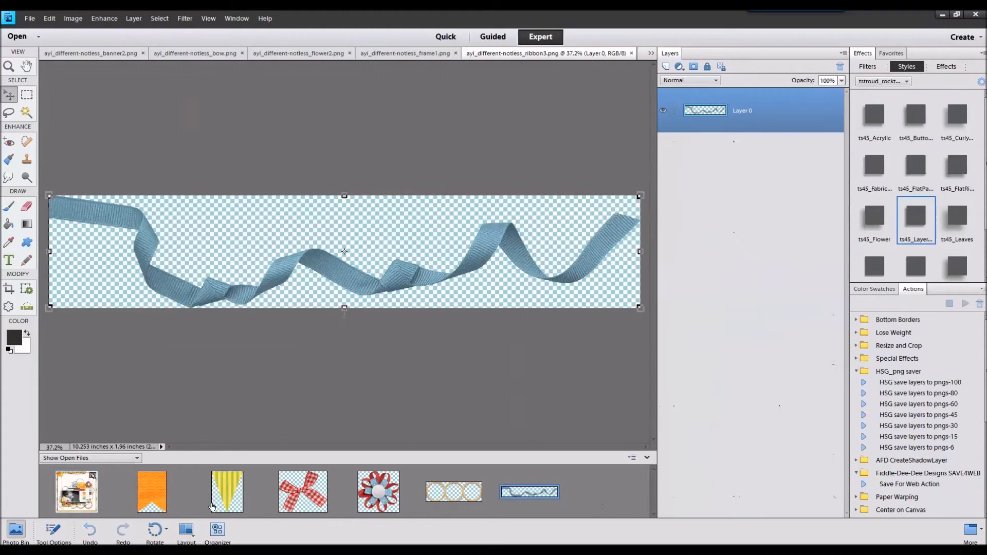
Add the blue curled ribbon under the star paper layer with the ts45_Curly style, then scale it down and tilt it clockwise across the circle frames.
left_click(152, 491)
right_click(481, 485)
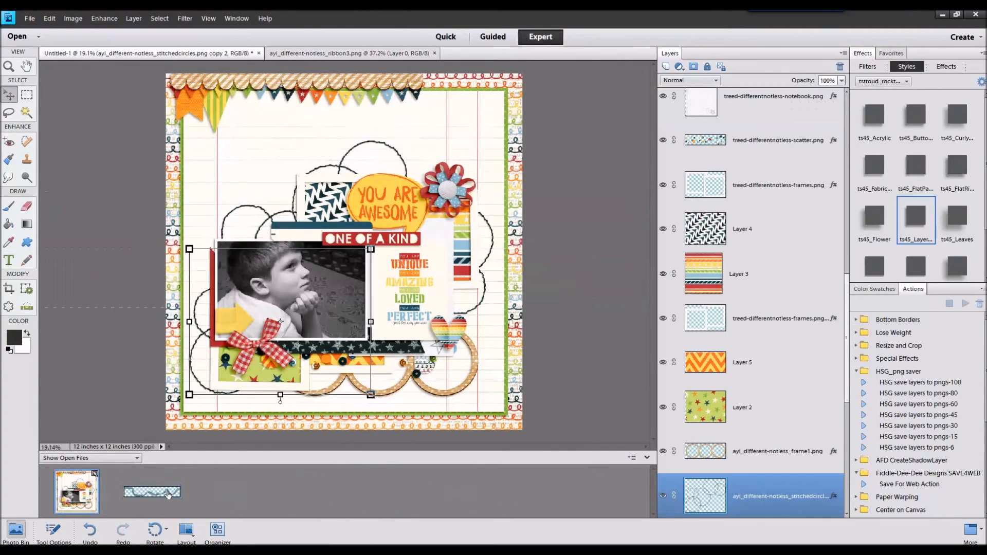
left_click_drag(447, 249, 468, 361)
left_click_drag(766, 494, 766, 431)
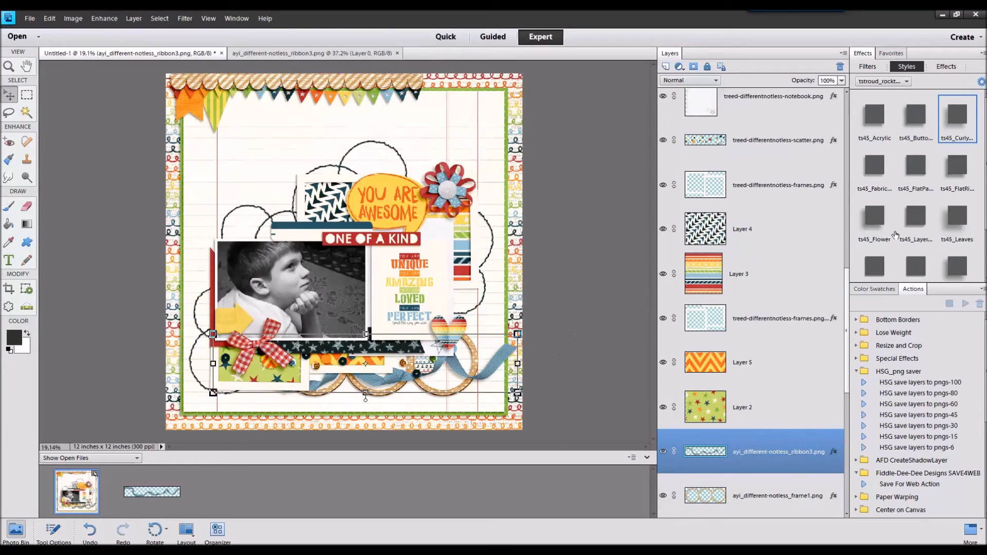
left_click_drag(517, 334, 491, 354)
left_click_drag(435, 359, 444, 362)
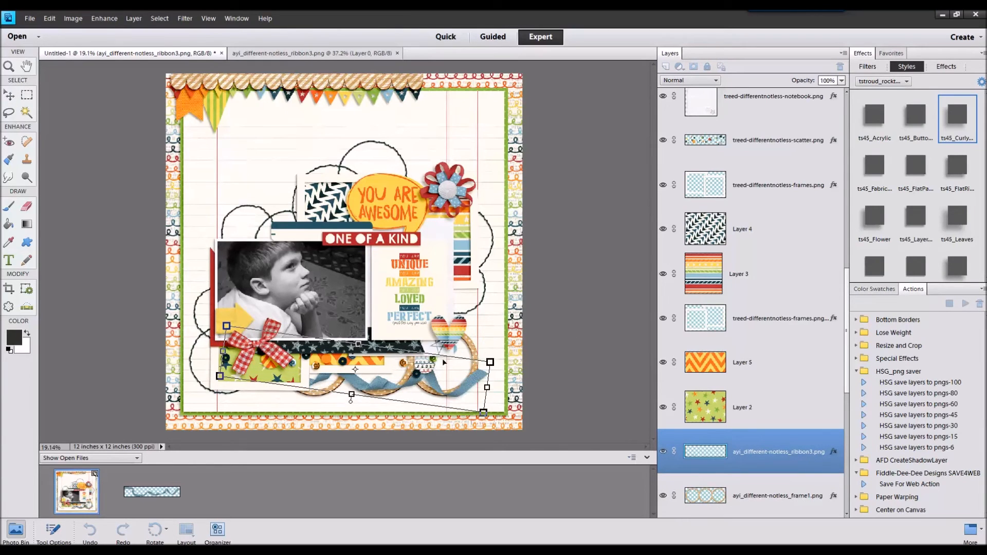
left_click(445, 419)
Apply the ts45_Flower shadow style to the lower and upper white frame layers.
left_click(308, 361)
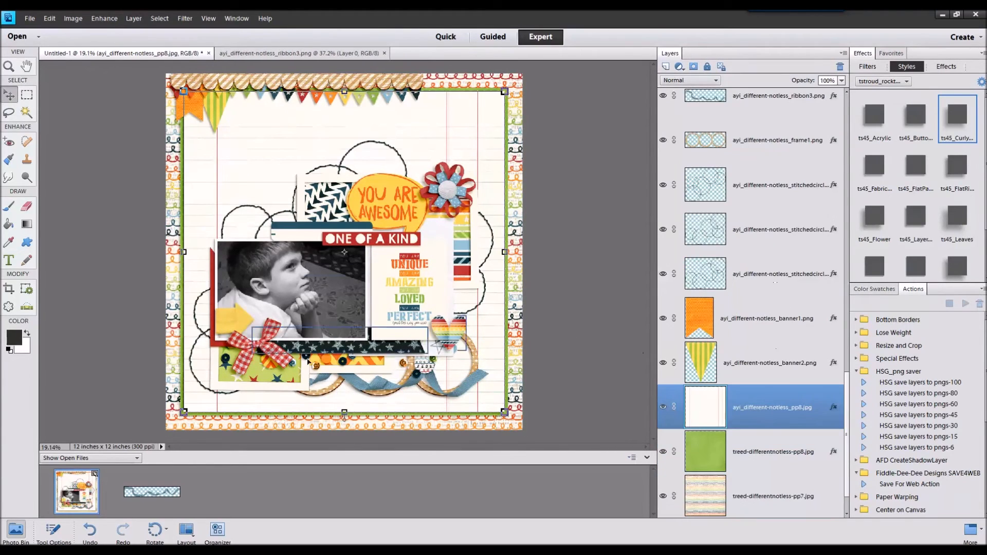
left_click(329, 375)
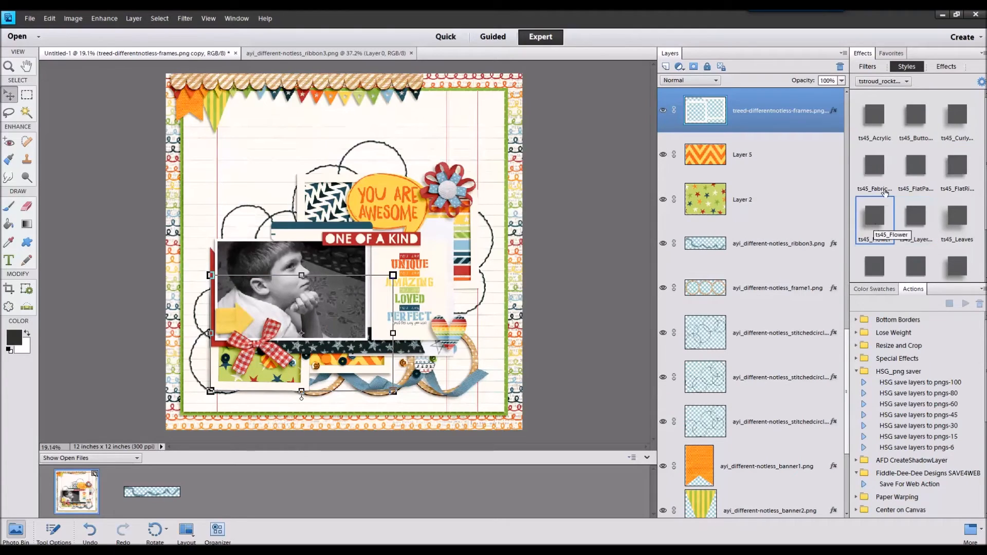
left_click(330, 178)
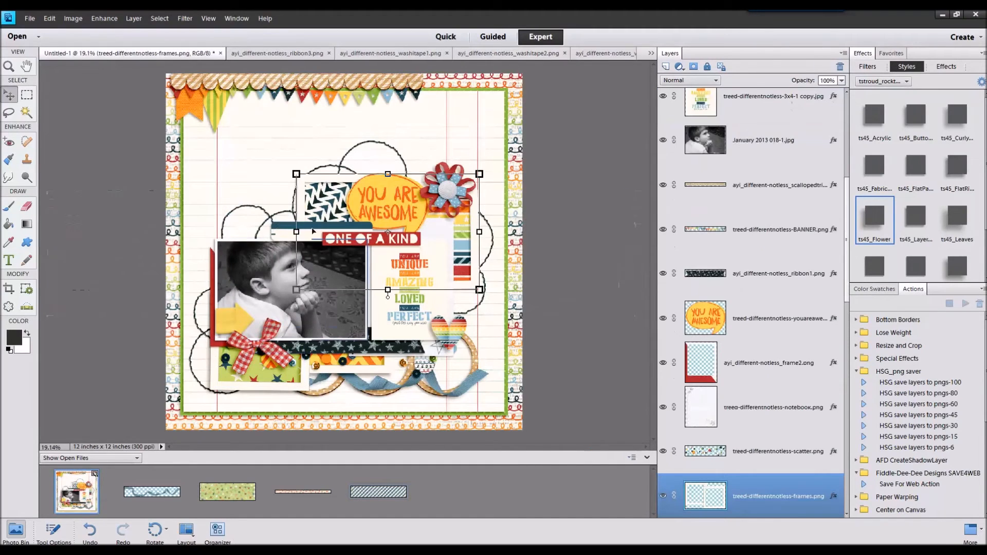
Add the three washi tape strips to the page and stack them just above the lined paper.
left_click_drag(303, 492, 316, 305)
left_click_drag(228, 492, 255, 358)
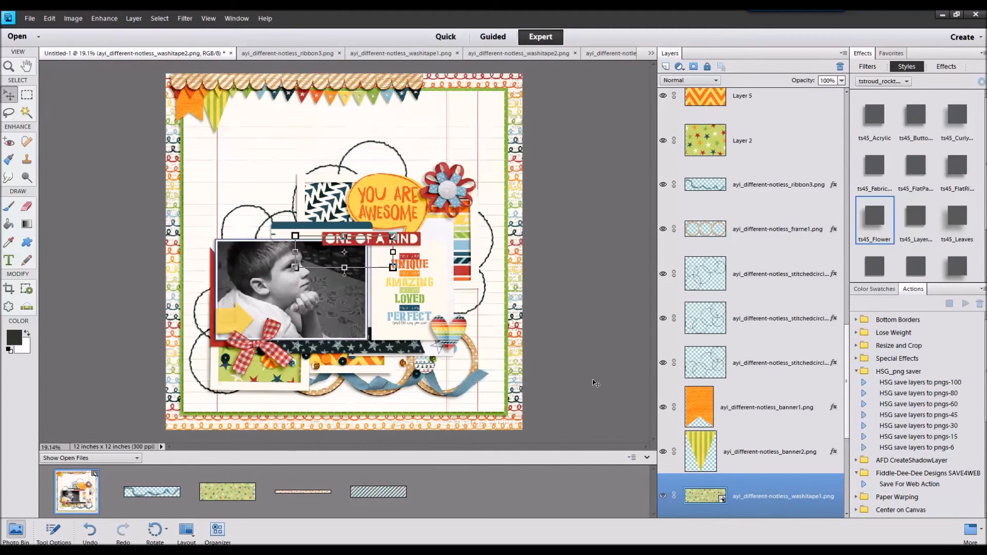
scroll(741, 456, "down", 3)
Arrange the green, floral and navy-striped washi tapes in an overlapping row behind the pennant banner along the page top.
left_click_drag(331, 260, 256, 110)
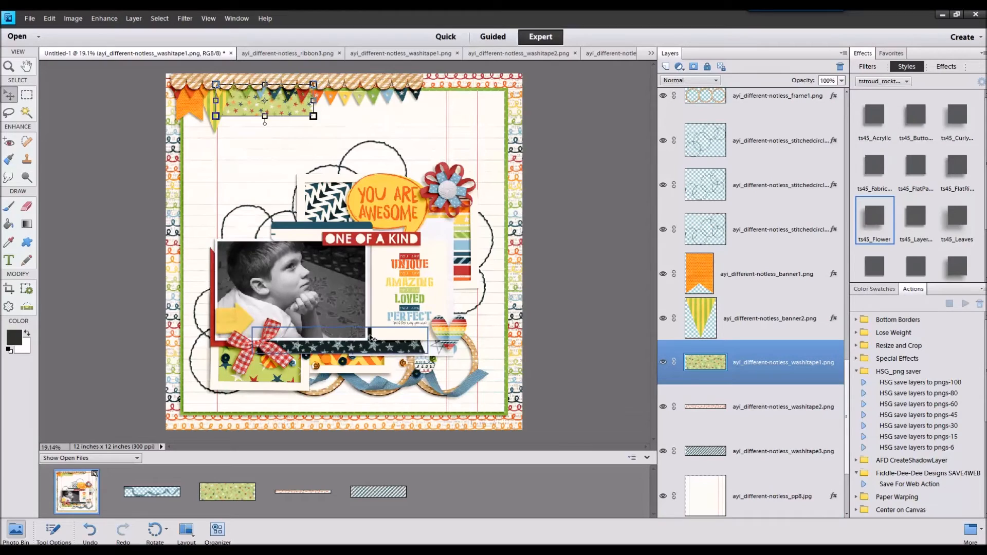
left_click_drag(383, 256, 394, 102)
left_click(786, 451)
left_click_drag(326, 288, 470, 95)
left_click(403, 136)
left_click_drag(370, 99, 357, 100)
left_click(515, 118)
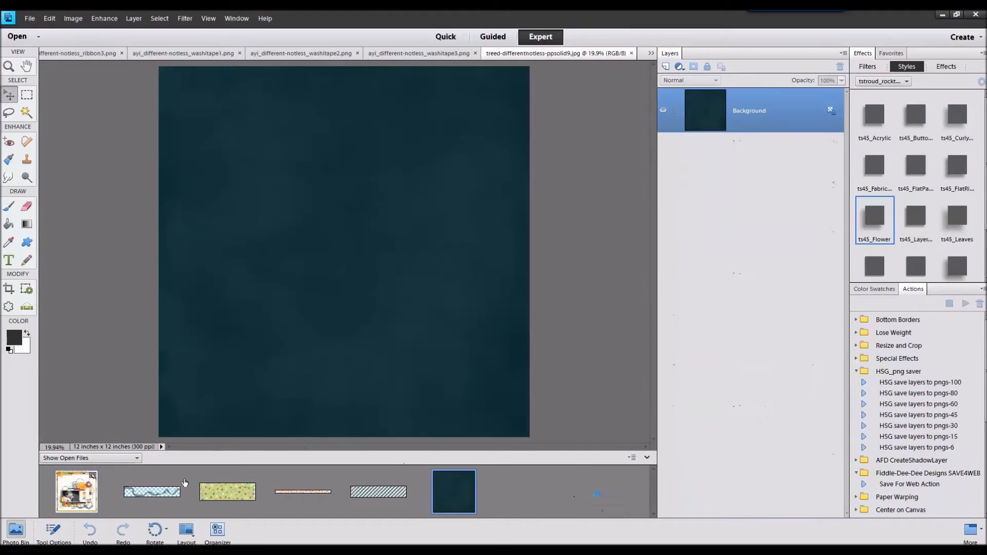
Add the dark teal solid paper beneath the squiggle-patterned paper as the page background.
double_click(95, 498)
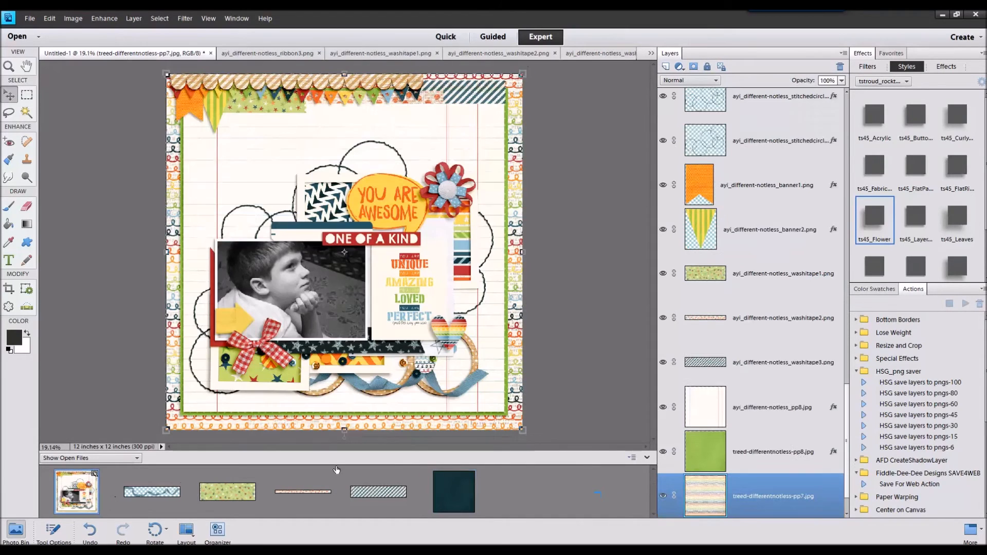
scroll(789, 484, "down", 2)
left_click(788, 484)
left_click_drag(453, 492, 446, 263)
Scale the squiggle-patterned paper to 96% with constrained proportions to expose a teal border.
left_click(729, 437)
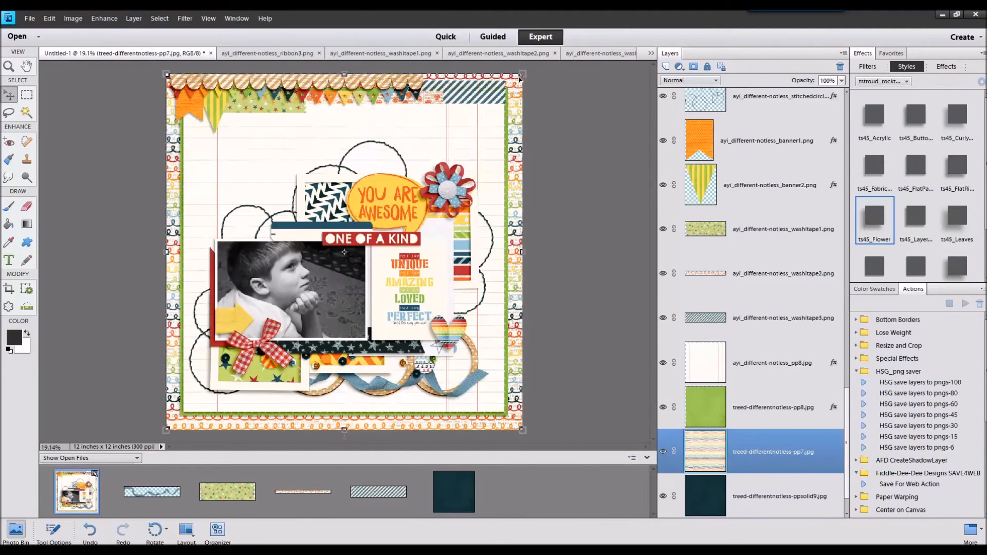
left_click(487, 68)
left_click(51, 531)
type("94")
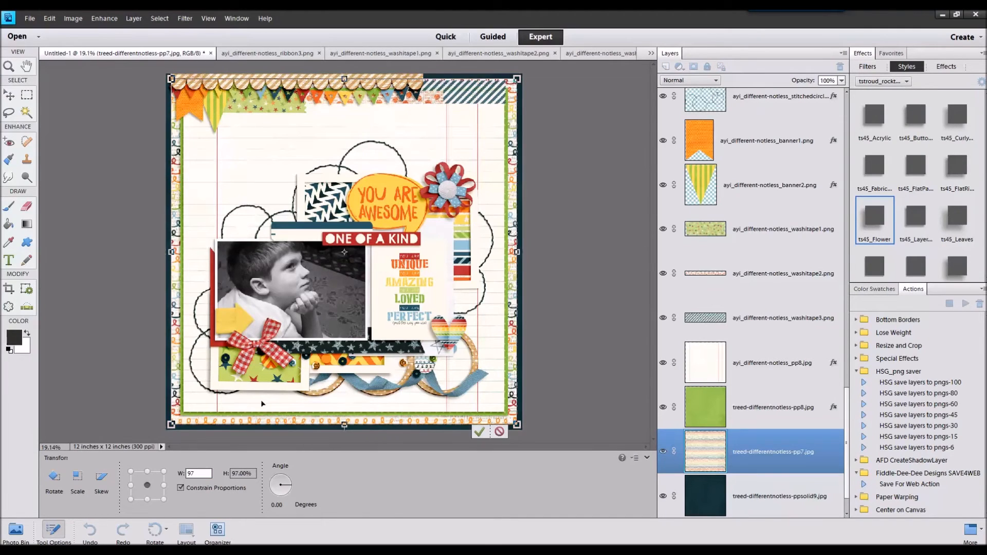
key("BackSpace")
type("6")
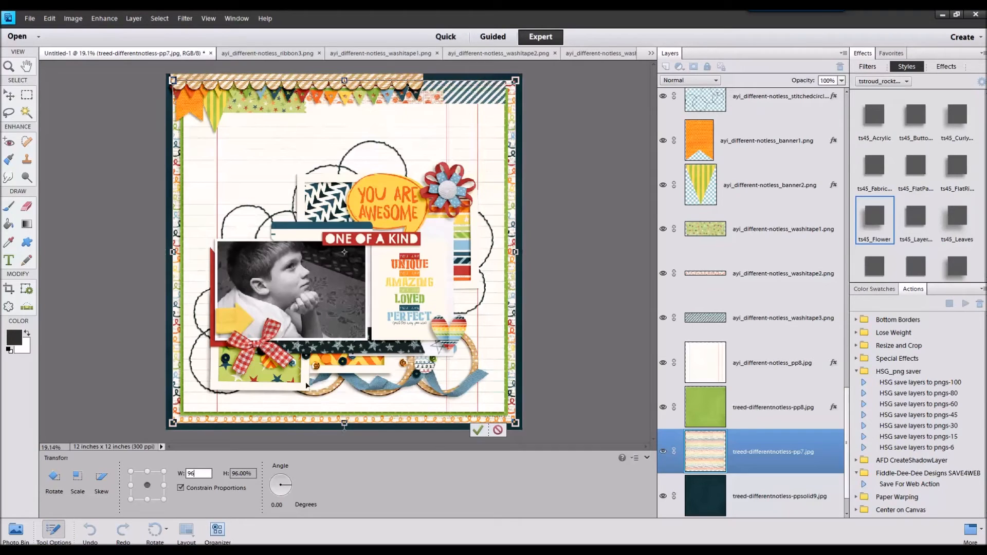
key("Return")
Select the three washi tape layers together and shift them slightly within the page's top edge.
left_click(560, 374)
left_click(724, 323)
left_click(755, 232, "shift")
left_click_drag(374, 102, 440, 99)
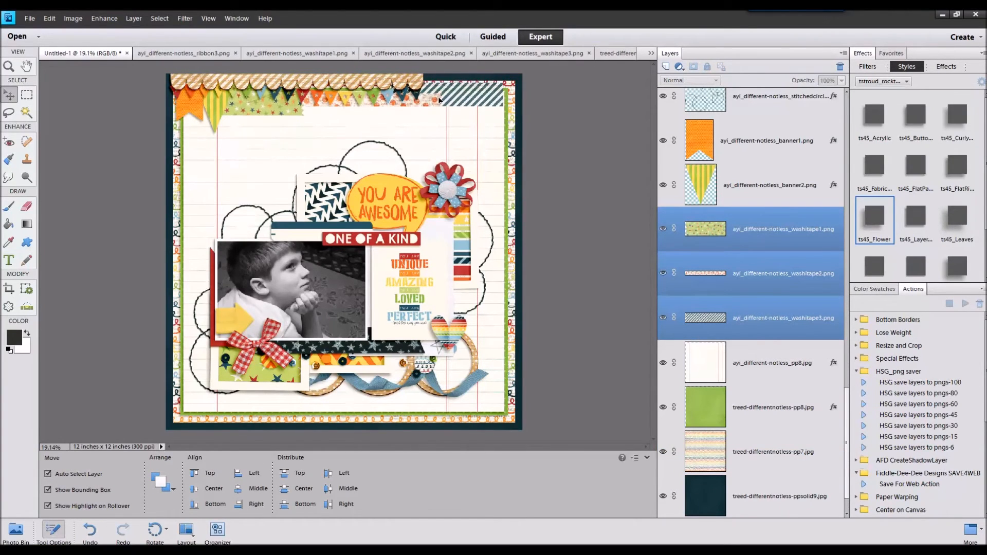
Delete the scalloped trim from the top of the page.
left_click(406, 81)
left_click(465, 127)
left_click(564, 136)
mouse_move(386, 82)
left_mouse_down()
mouse_move(397, 142)
mouse_move(396, 84)
mouse_move(411, 115)
mouse_move(447, 396)
mouse_move(412, 116)
mouse_move(392, 77)
left_mouse_up()
left_click_drag(391, 74, 398, 116)
right_click(735, 121)
left_click(756, 149)
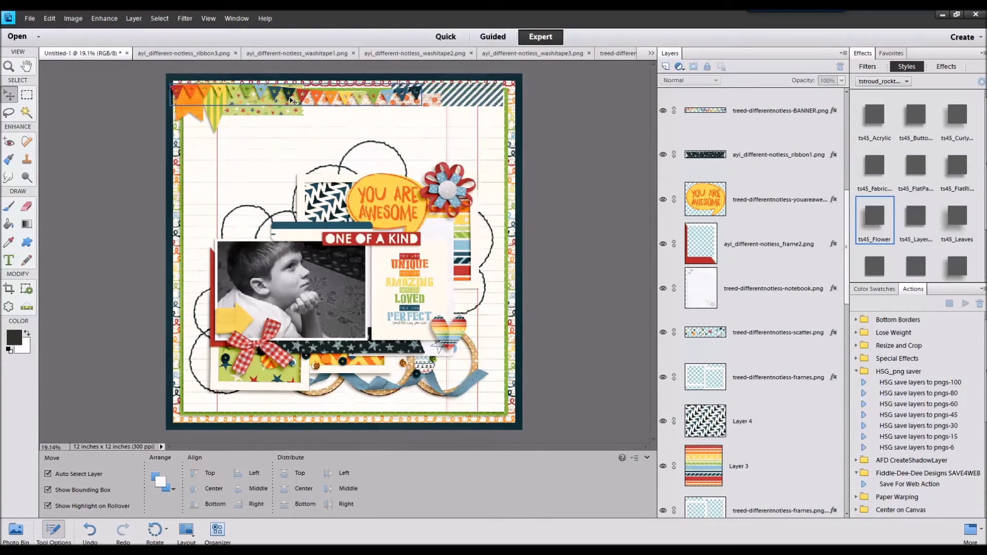
Select the pennant banner, both hanging banners and all three washi tapes together and shift them slightly right and down.
left_click(292, 101)
scroll(748, 171, "up", 3)
left_click(191, 102, "shift")
left_click(214, 109, "shift")
left_click(257, 110, "shift")
left_click(360, 103, "shift")
left_click(467, 98, "shift")
left_click_drag(468, 97, 493, 103)
Reposition the pennant banner and the green washi tape individually so they overlap neatly beside the hanging banners.
left_click(595, 123)
left_click_drag(357, 106, 296, 92)
left_click(274, 109)
left_click_drag(286, 101, 308, 87)
left_click(224, 124)
mouse_move(264, 110)
left_mouse_down()
mouse_move(341, 123)
mouse_move(358, 111)
mouse_move(275, 109)
left_mouse_up()
left_click(546, 189)
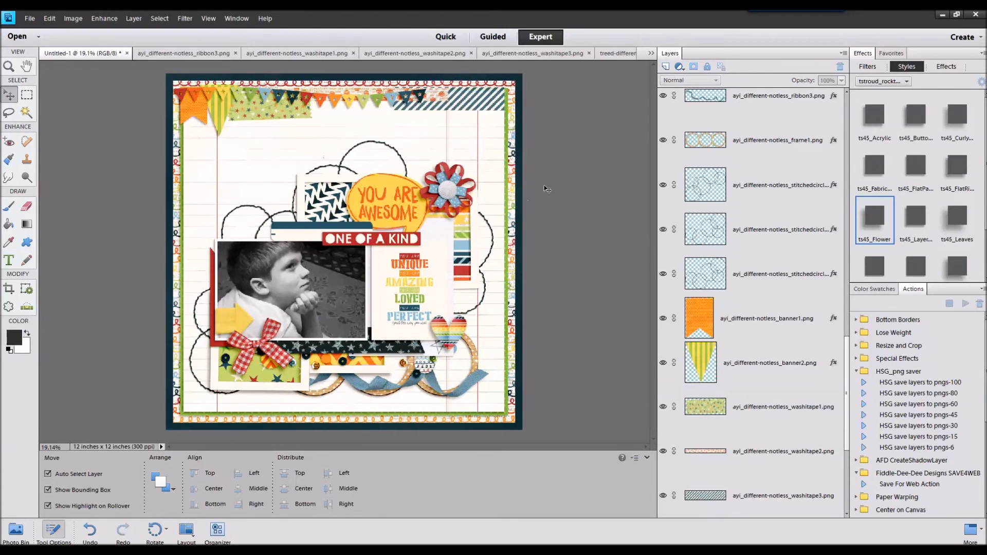
Nudge the three-circle frame slightly up and left behind the photo cluster.
left_click(470, 357)
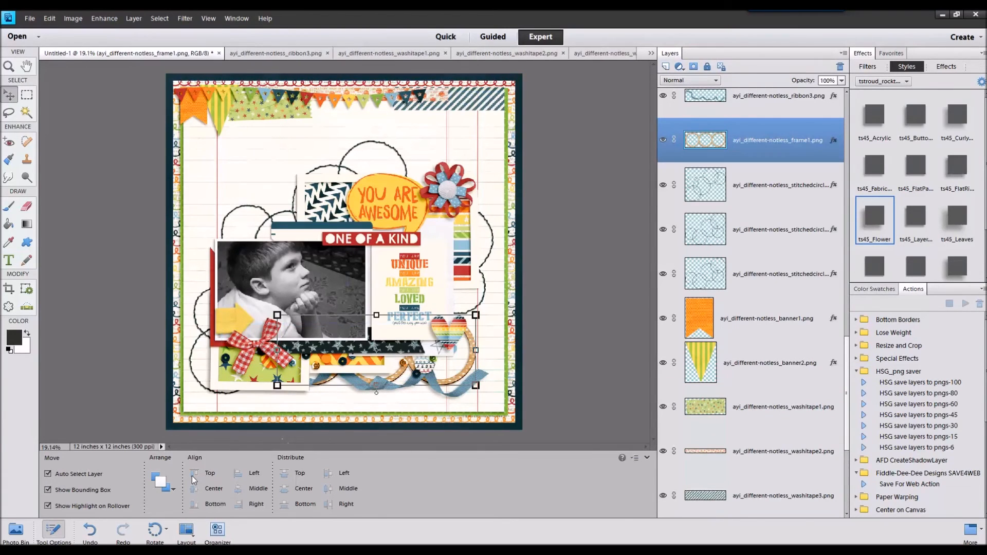
left_click(11, 539)
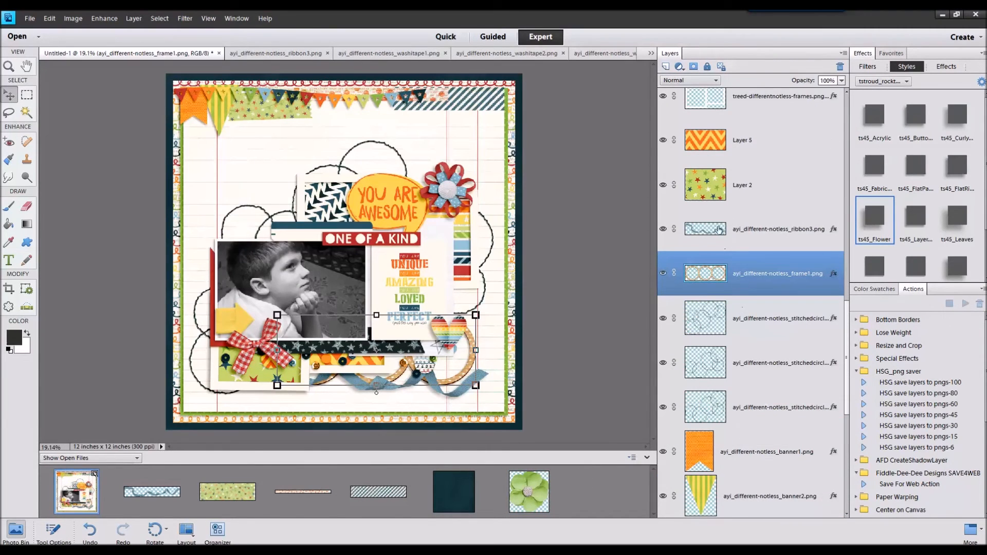
Add the green flower above the red and blue flower, scale it down, and tuck it at that flower's lower right.
left_click(447, 190)
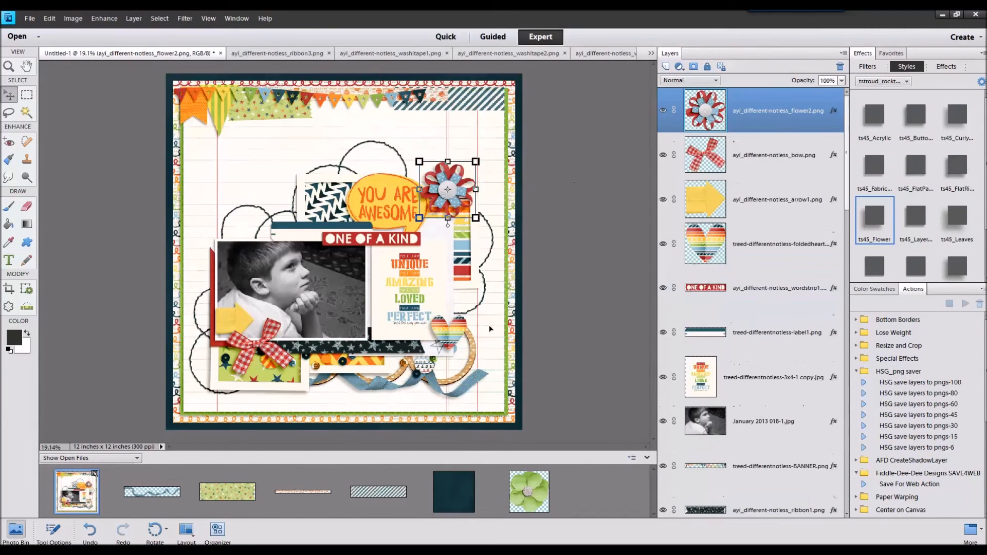
left_click_drag(529, 492, 493, 374)
left_click_drag(380, 213, 472, 216)
left_click(458, 257)
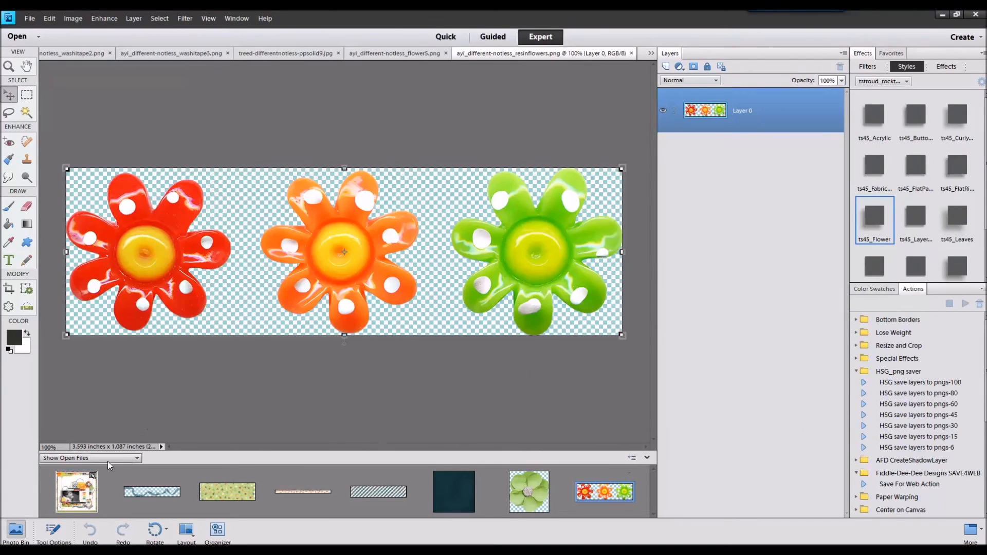
Add the red, orange and green resin flowers with the ts45_Flower style and place them on the dark star ribbon.
left_click(76, 492)
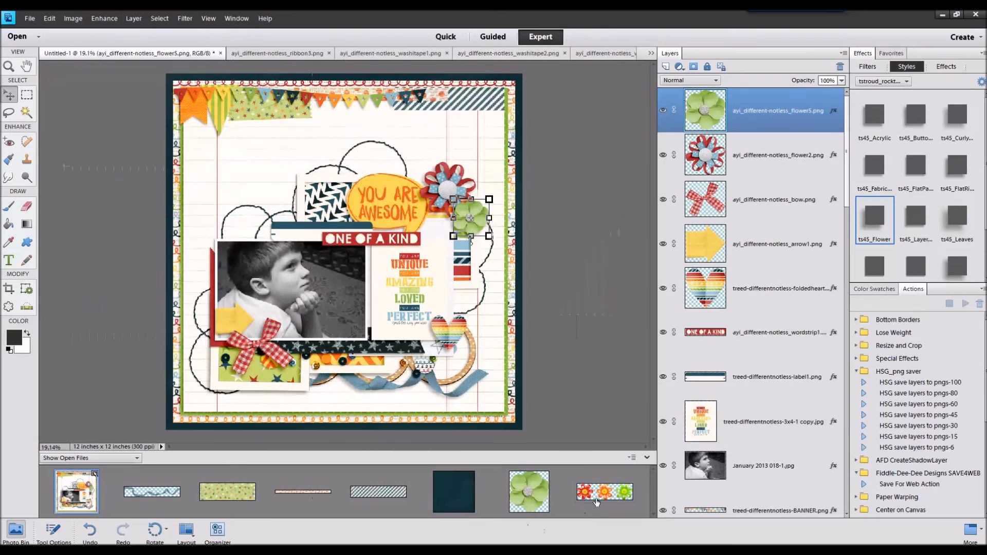
left_click_drag(604, 492, 356, 325)
double_click(874, 229)
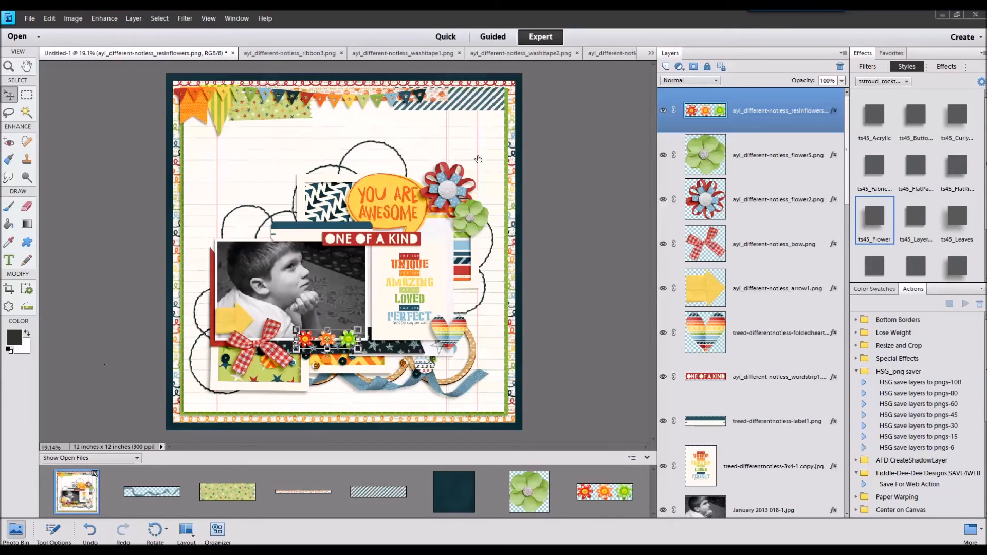
left_click(493, 167)
Rotate the squiggle-patterned paper slightly on the teal background.
scroll(746, 485, "down", 3)
left_click(753, 452)
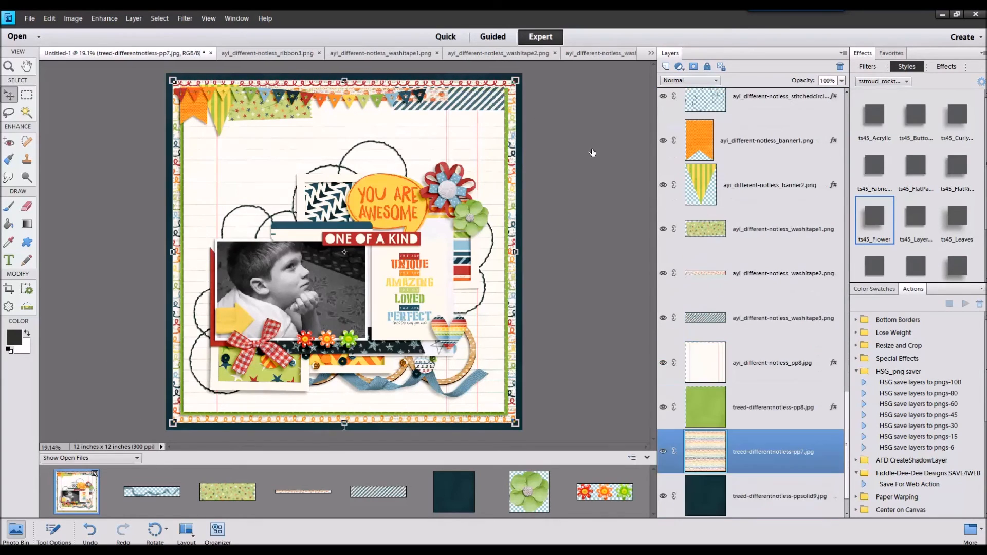
left_click_drag(523, 81, 502, 82)
left_click(479, 435)
Rotate the green paper slightly counter-clockwise and apply the ts45_FlatPa… shadow style to the squiggle-patterned paper beneath it.
left_click(483, 414)
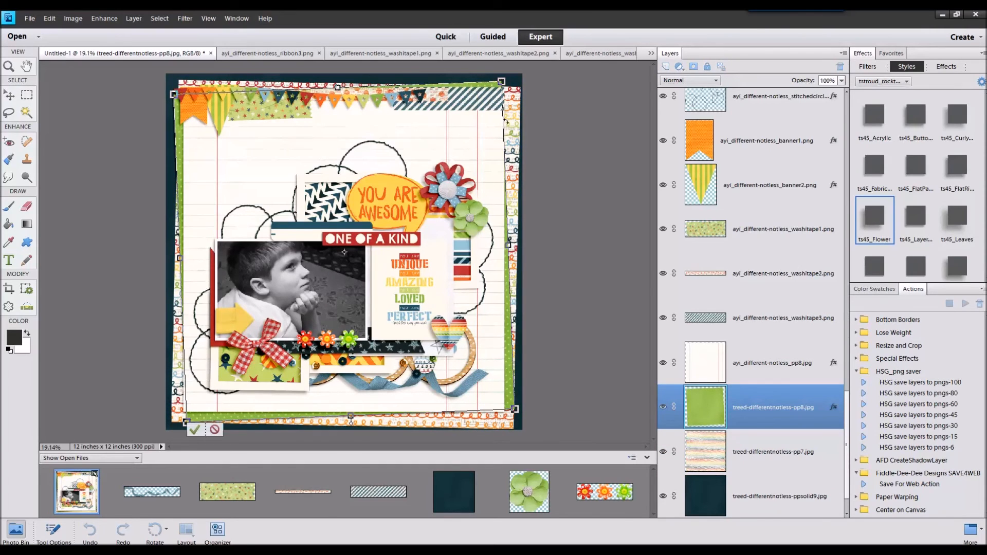
left_click(194, 430)
left_click(573, 226)
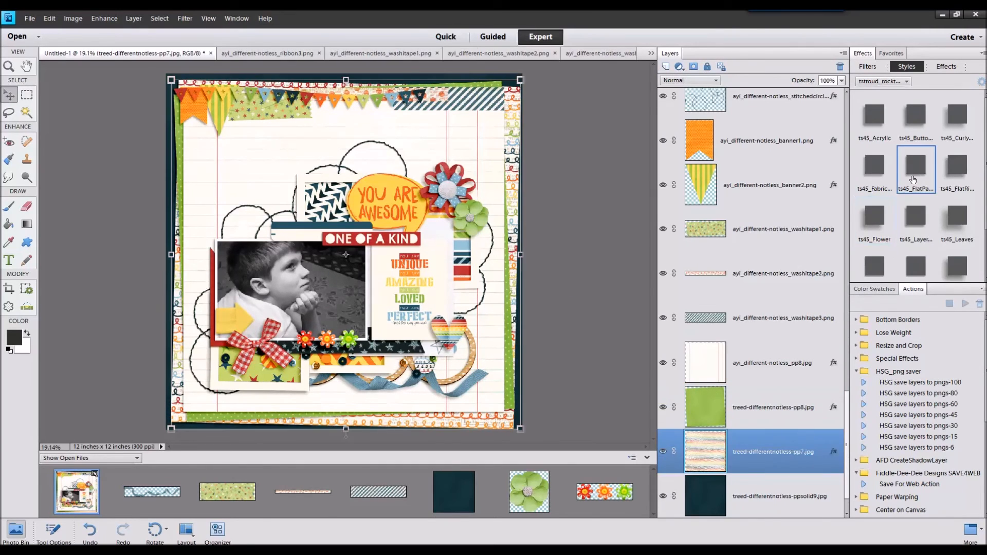
Close all the open ribbon, washi tape, paper and flower source files, keeping the scrapbook page open.
double_click(162, 499)
left_click(617, 497, "shift")
right_click(618, 497)
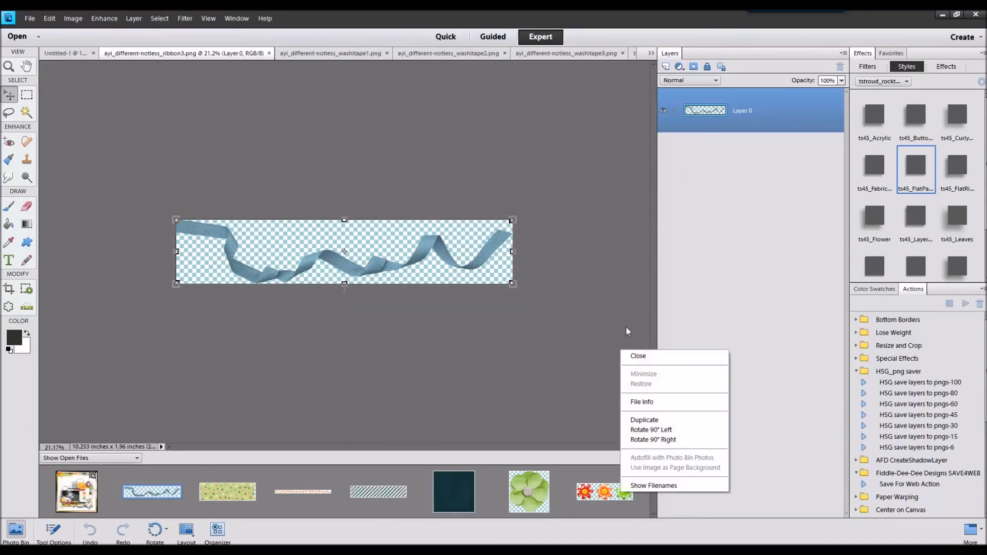
left_click(641, 356)
scroll(543, 289, "up", 2)
scroll(543, 289, "down", 2)
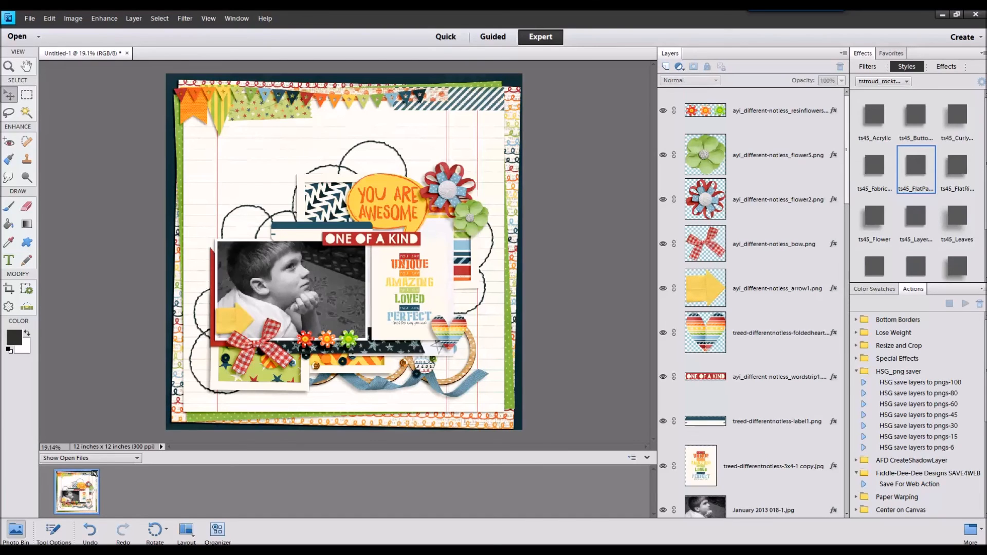
Add the orange flower with the ts45_Flower style, scale it down, and place it just left of the red gingham bow.
double_click(93, 474)
left_click(744, 121)
left_click_drag(152, 491, 308, 309)
double_click(874, 218)
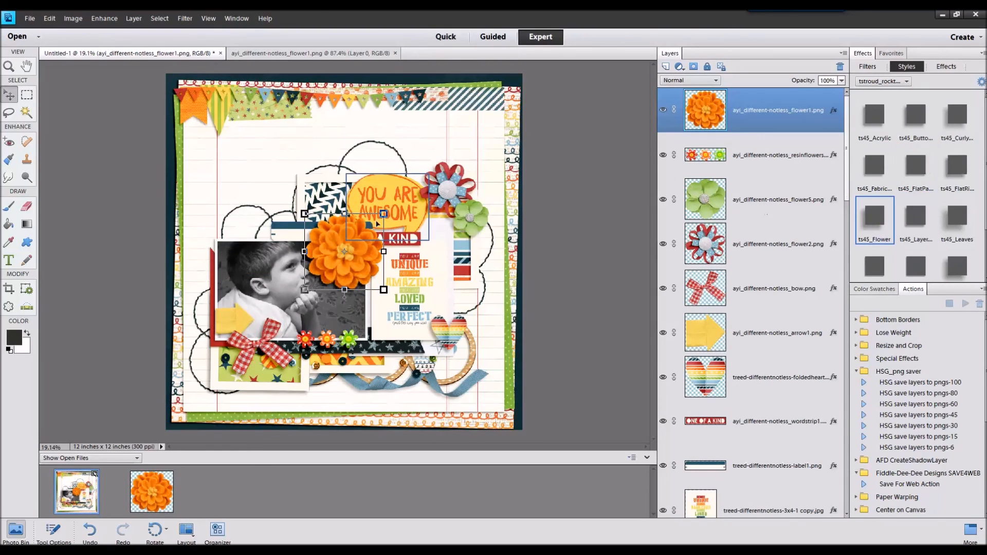
left_click_drag(385, 213, 214, 346)
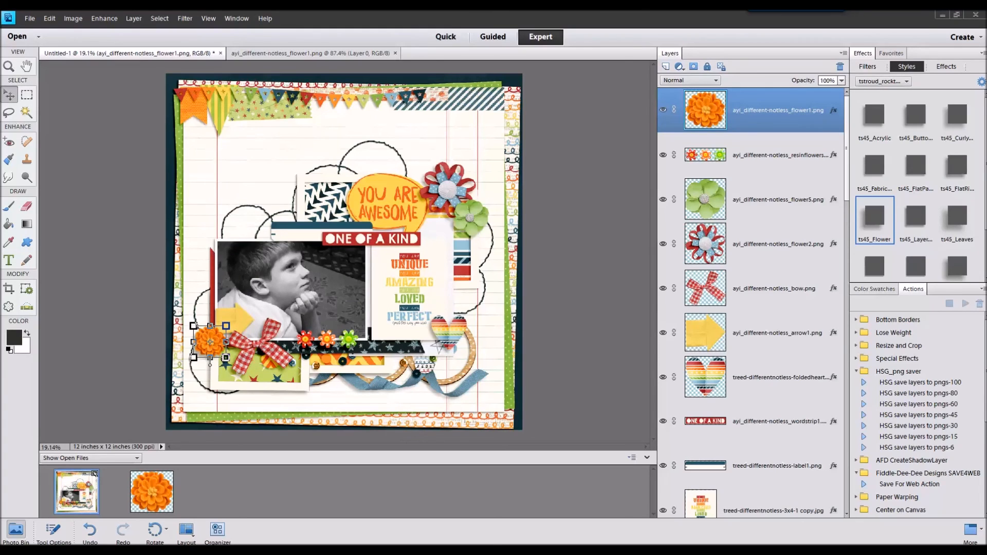
Add the yellow flower with the red center, scale it down, and place it just below the green flower.
left_click_drag(982, 270, 397, 464)
double_click(86, 480)
left_click_drag(227, 492, 343, 308)
left_click_drag(377, 218, 455, 249)
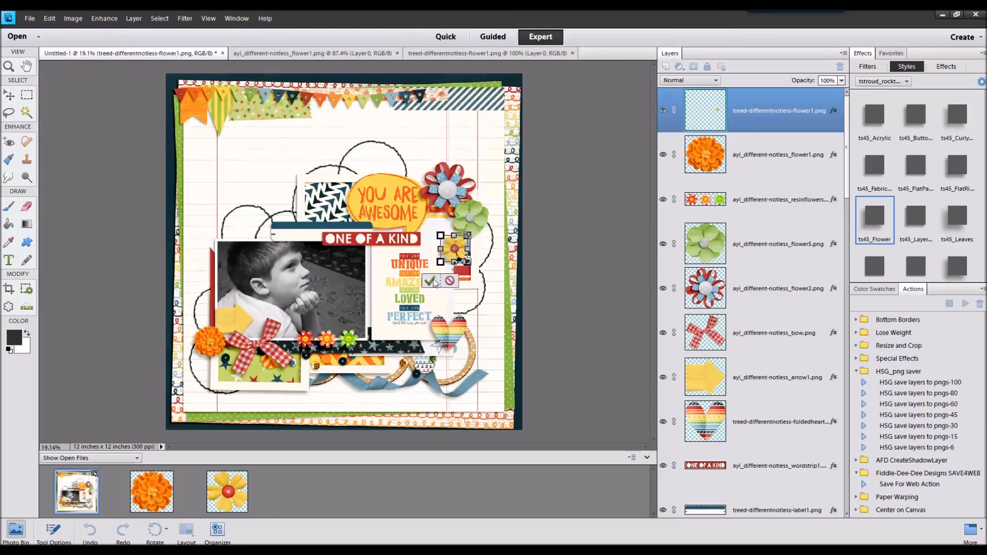
left_click(432, 281)
left_click(561, 303)
Close the orange and yellow flower source files, keeping the scrapbook page open.
double_click(156, 498)
left_click(211, 491, "shift")
right_click(208, 490)
left_click(222, 354)
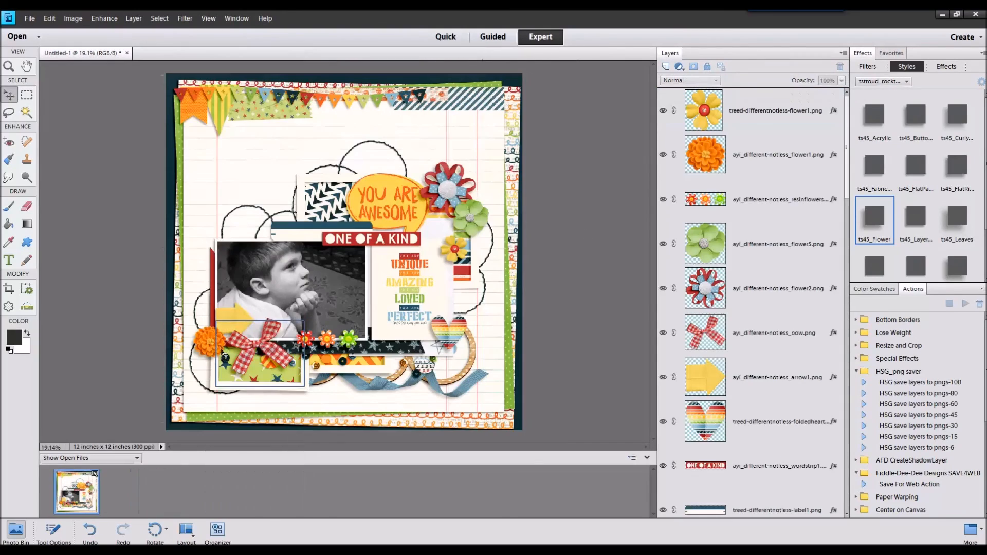